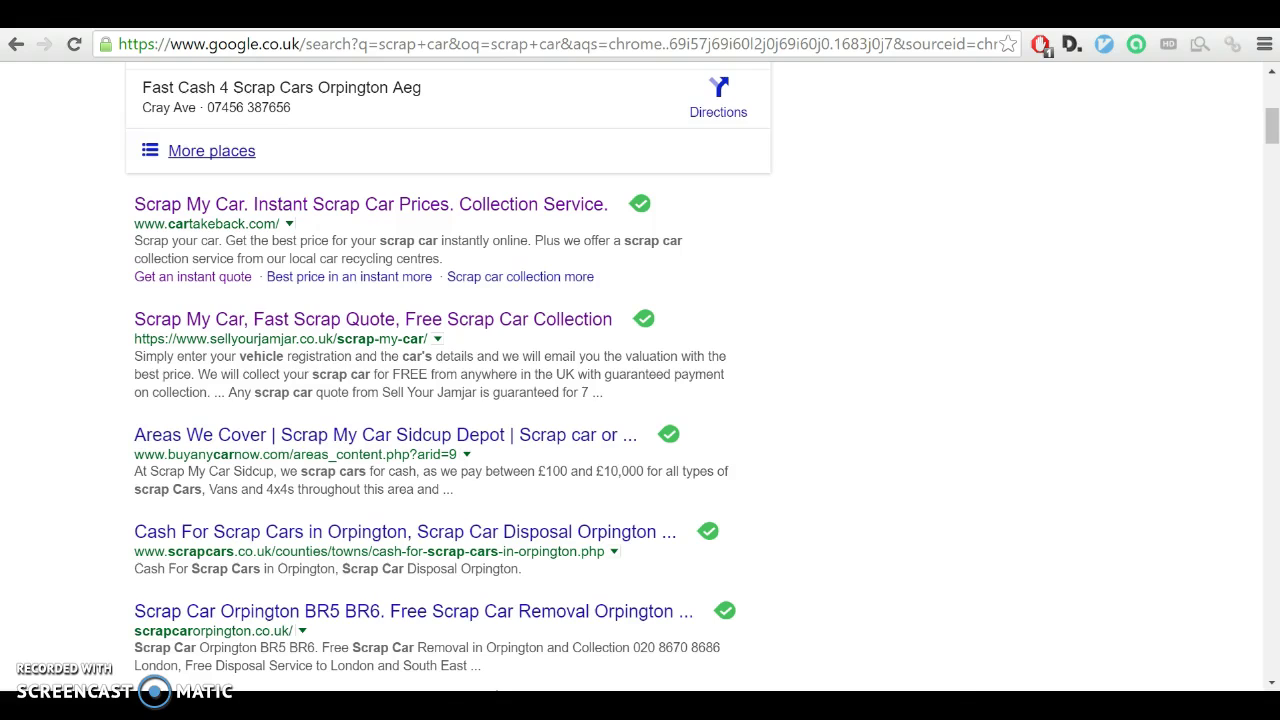
- Open a new tab, search 'photosynthesis interactive', and open the University of Reading Elodea experiment
{"action": "key", "text": "ctrl+t"}
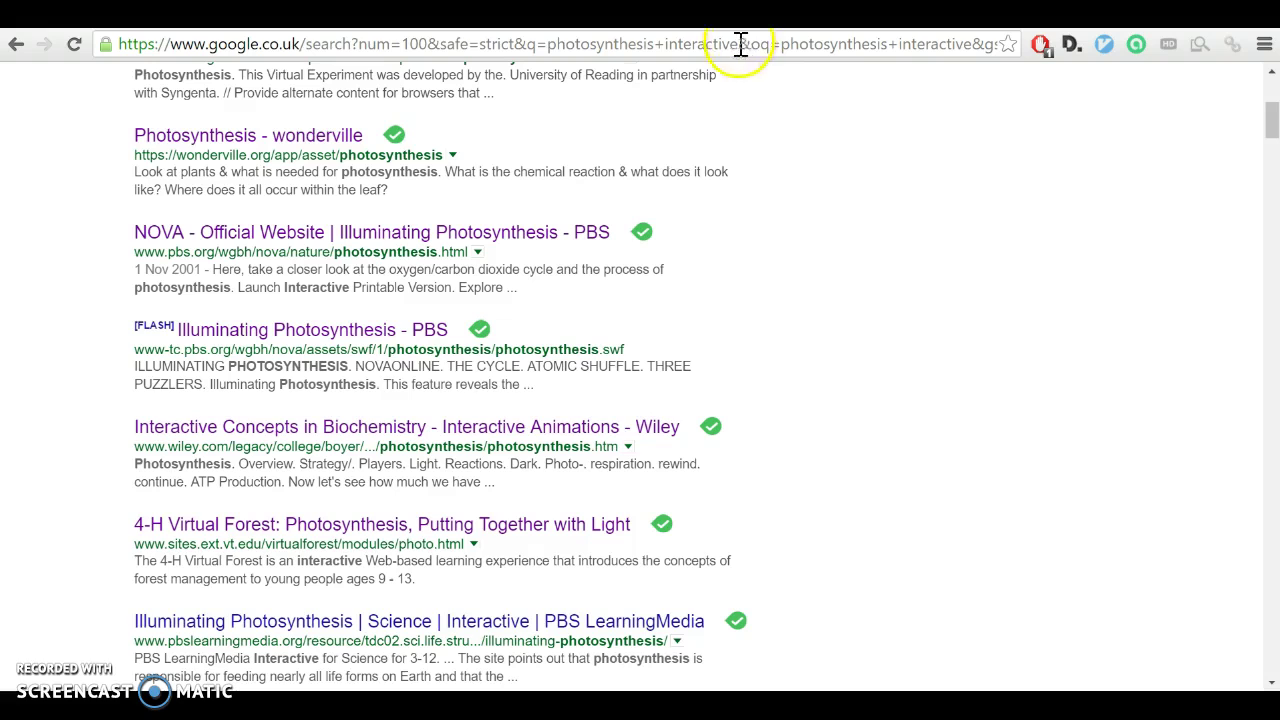
{"action": "left_click_drag", "start_coordinate": [628, 44], "coordinate": [415, 60]}
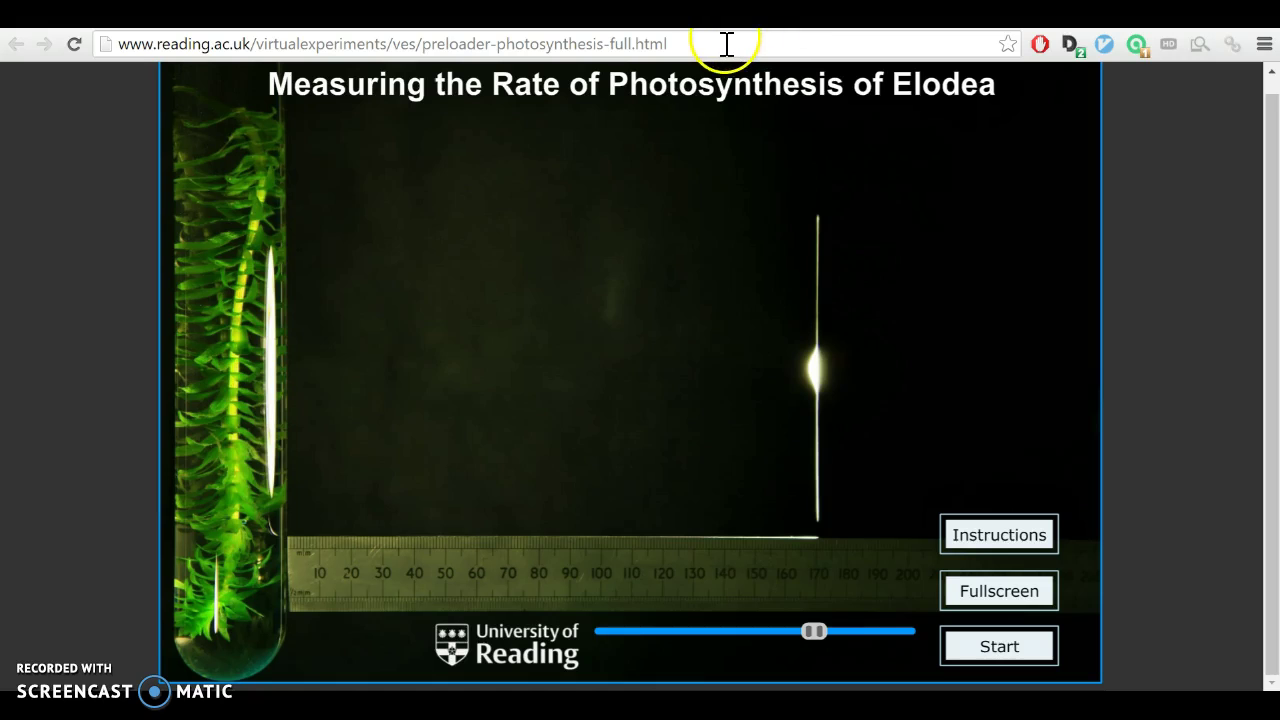
- Select the Elodea experiment's full web address in the address bar
{"action": "left_click", "coordinate": [689, 43]}
{"action": "left_click_drag", "start_coordinate": [689, 43], "coordinate": [93, 40]}
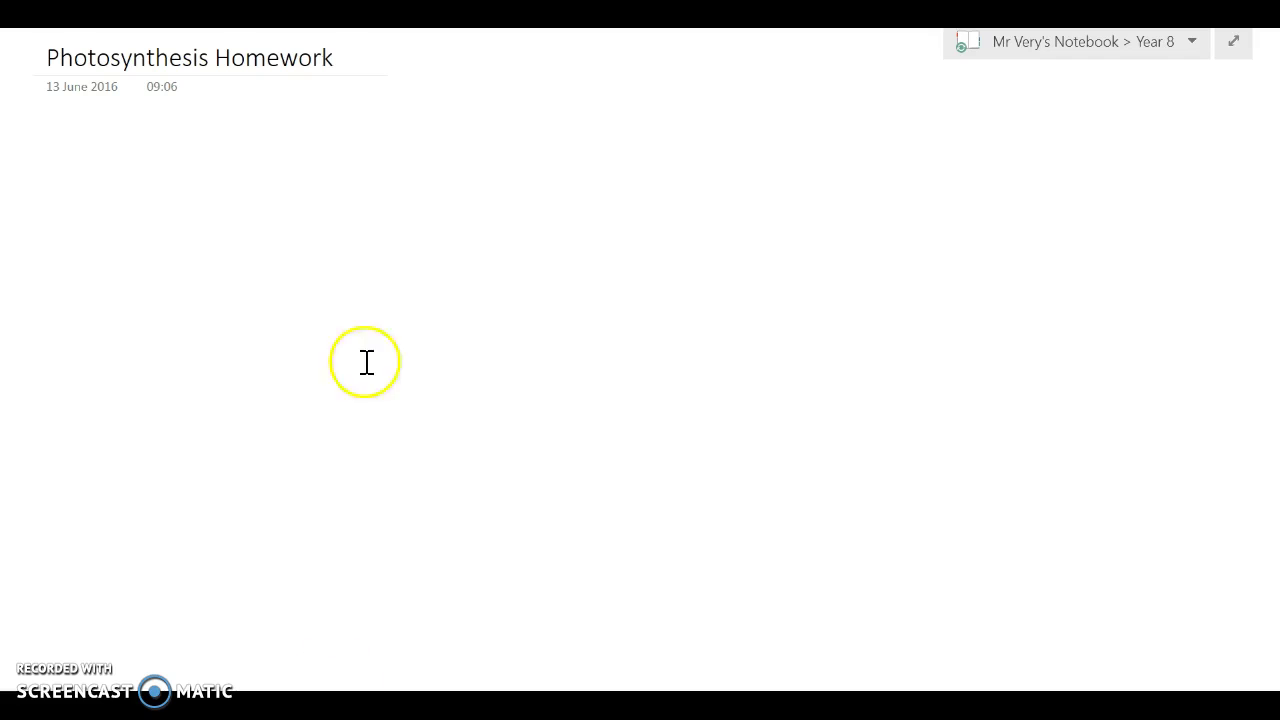
- Select the 'Photosynthesis Homework' title, leave full-page view, and return to the Elodea experiment
{"action": "left_click_drag", "start_coordinate": [356, 63], "coordinate": [86, 42]}
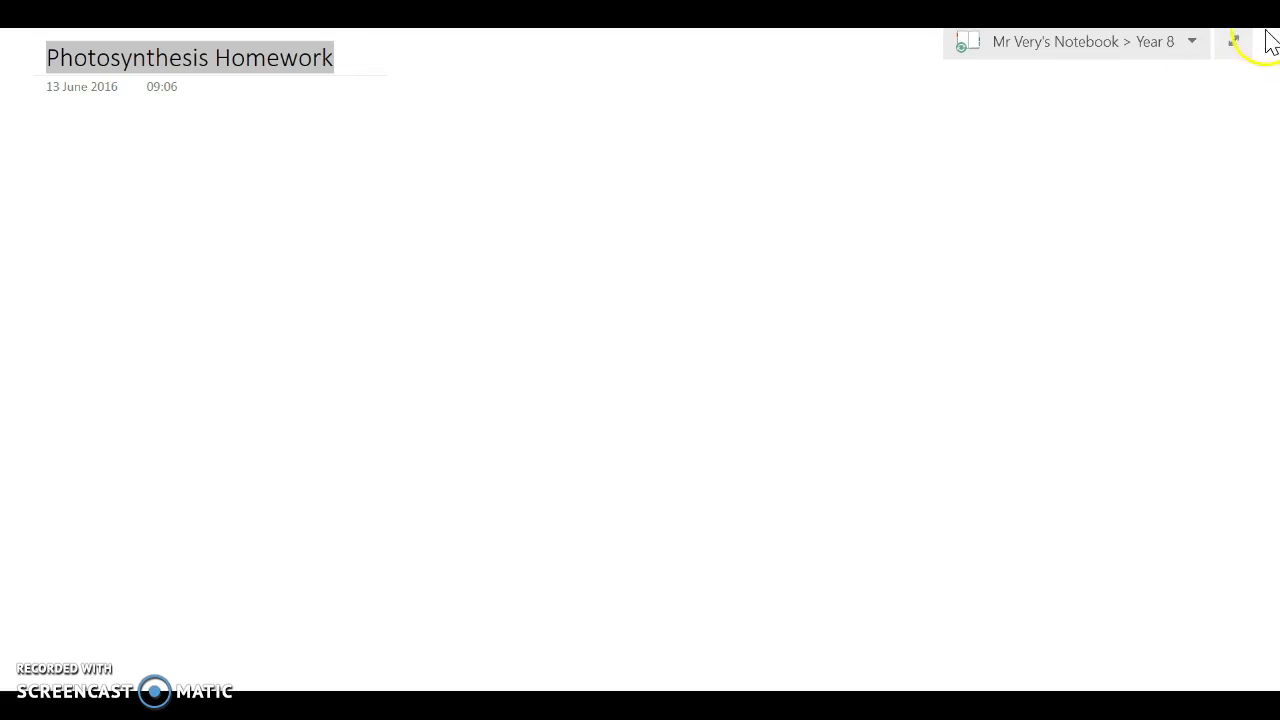
{"action": "left_click", "coordinate": [1234, 41]}
{"action": "key", "text": "alt+Tab"}
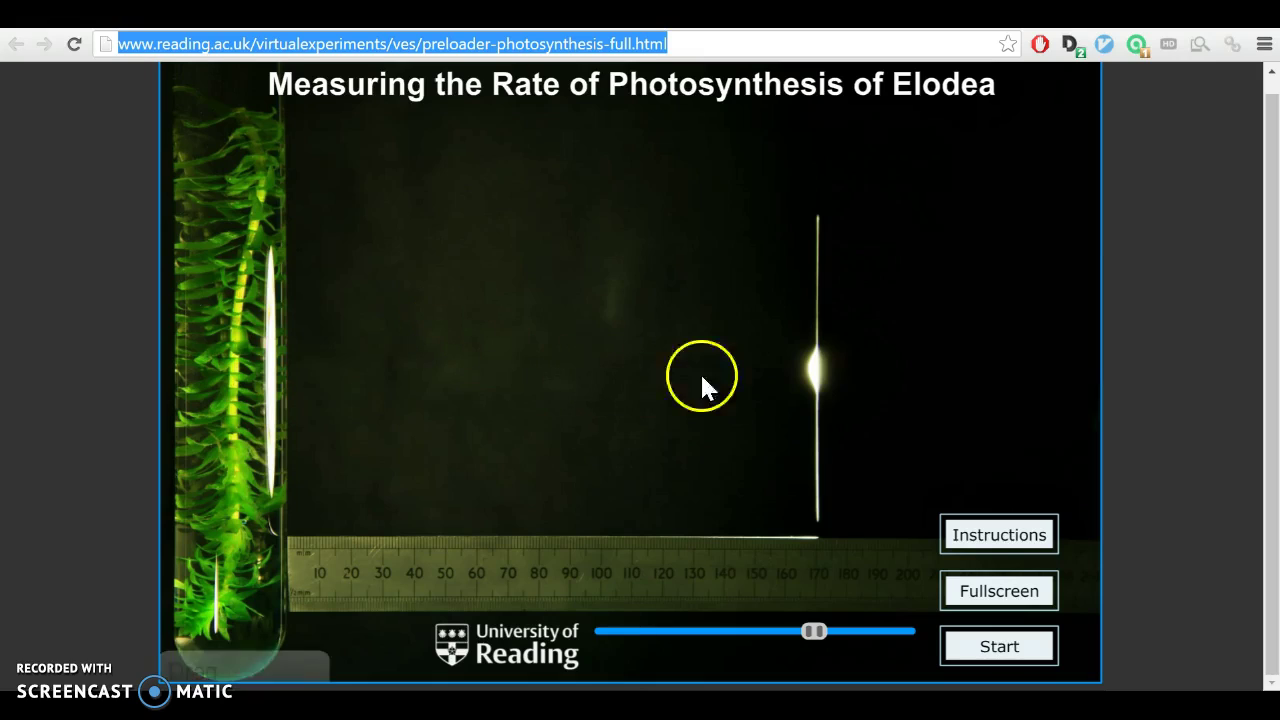
- Position the lamp at the 150 mark on the ruler
{"action": "mouse_move", "coordinate": [790, 370]}
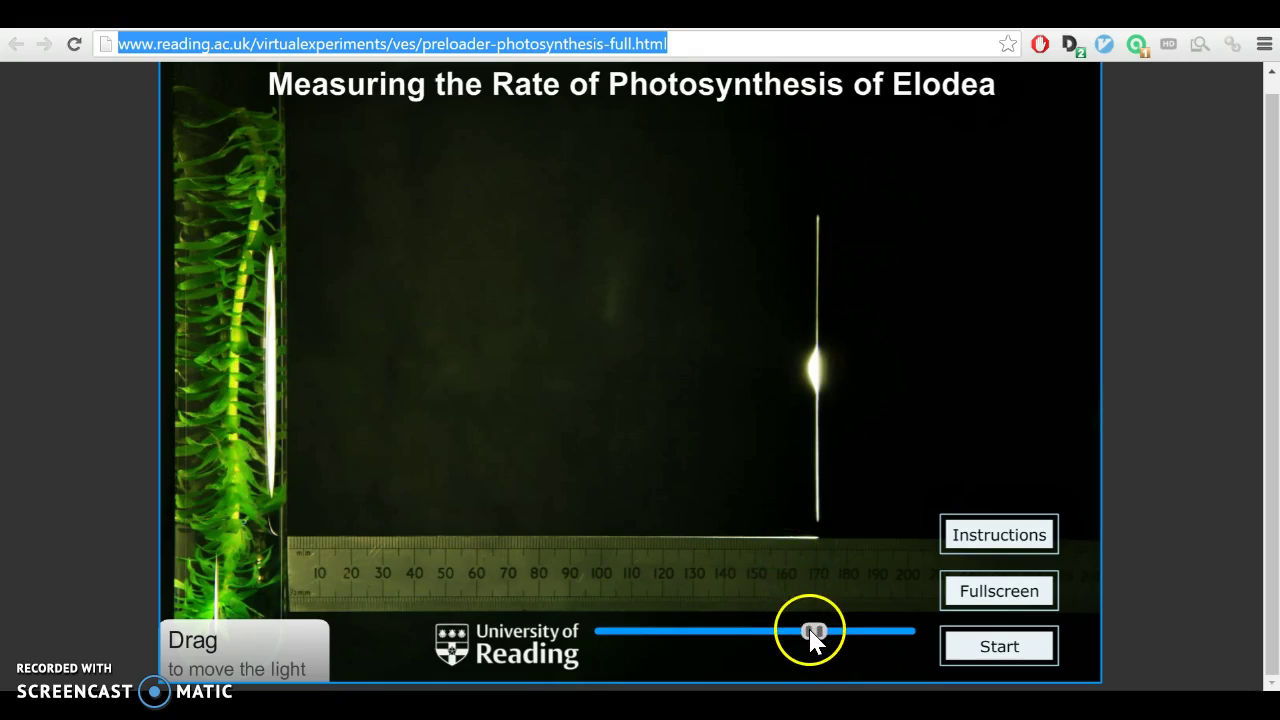
{"action": "left_click_drag", "start_coordinate": [814, 632], "coordinate": [750, 633]}
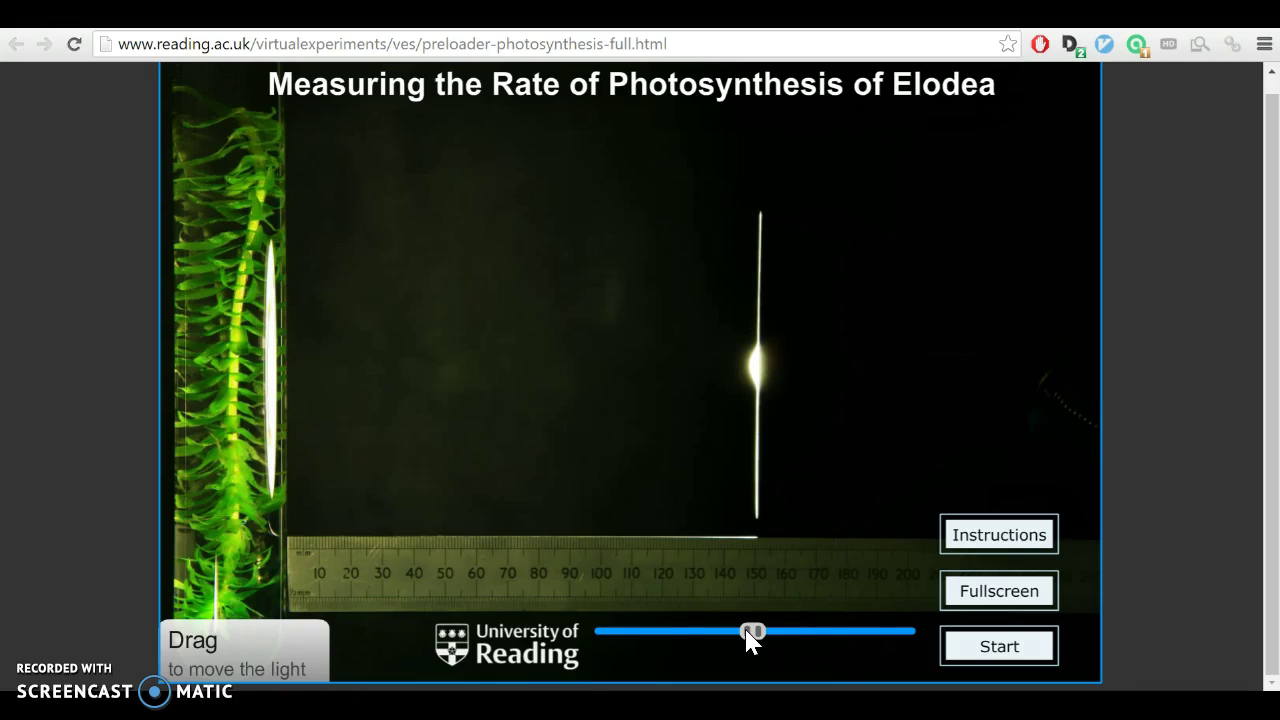
{"action": "left_click_drag", "start_coordinate": [750, 632], "coordinate": [808, 643]}
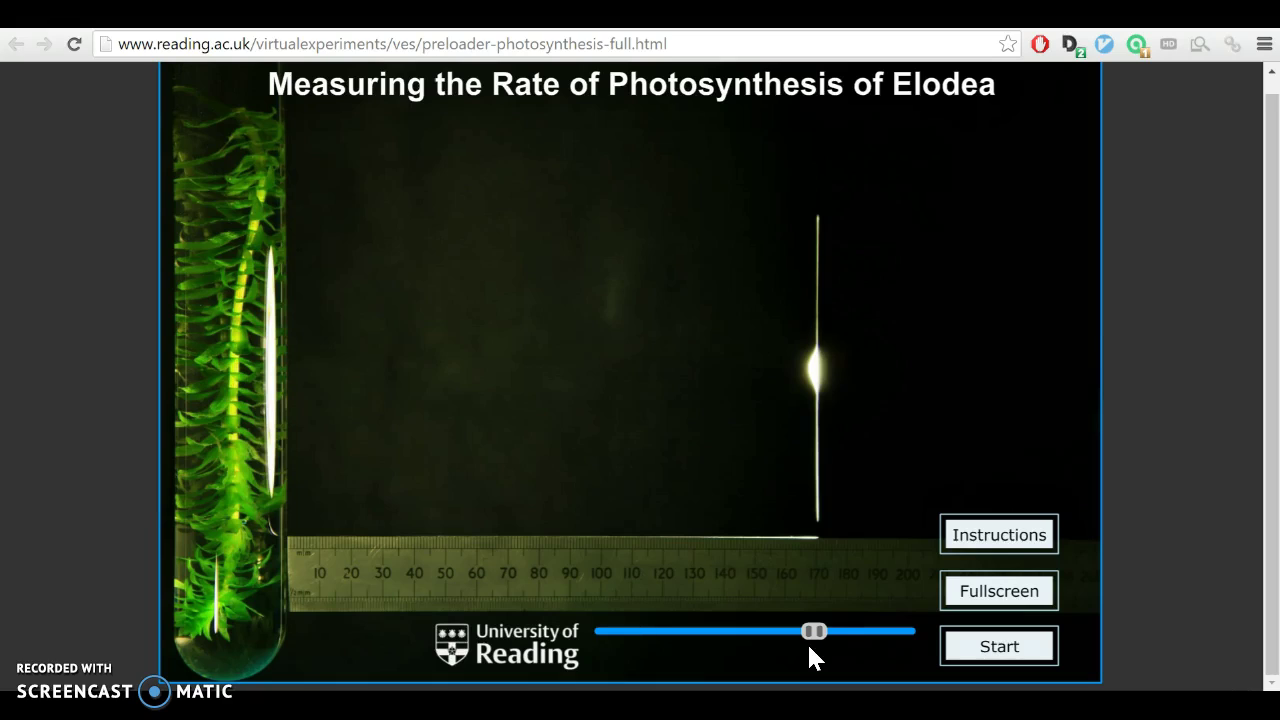
{"action": "left_click_drag", "start_coordinate": [817, 648], "coordinate": [759, 626]}
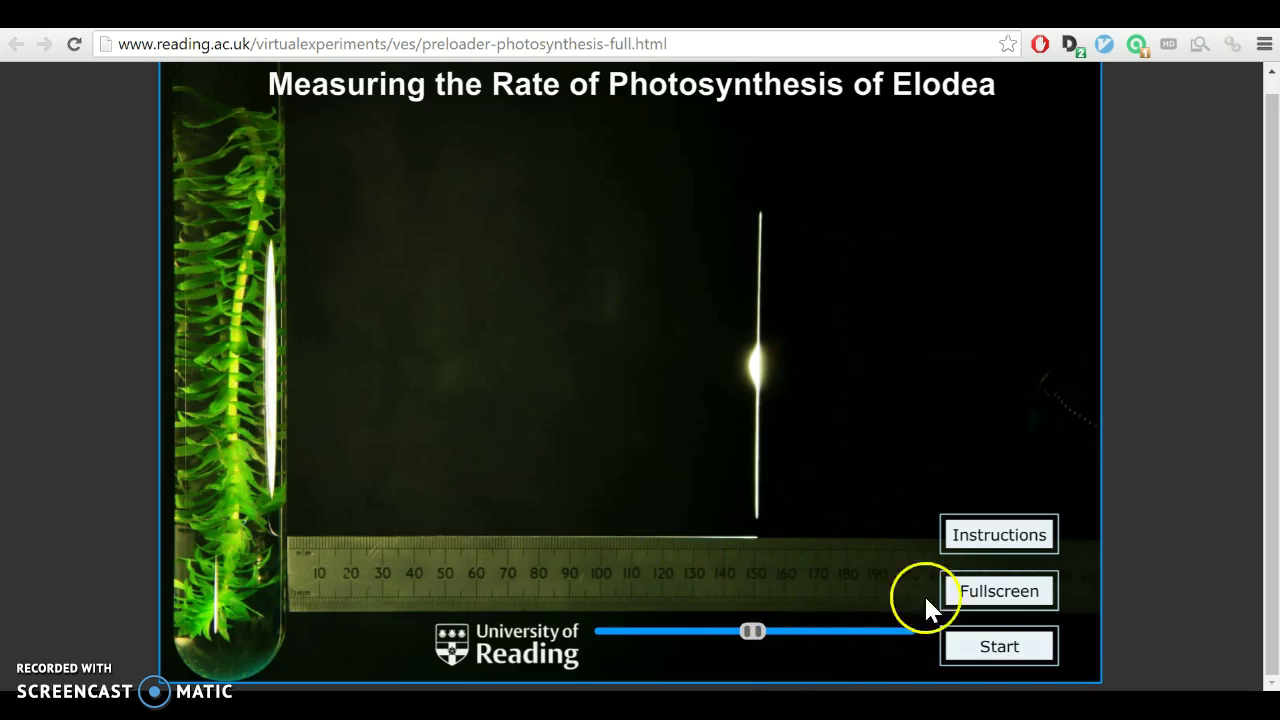
- Count the rising bubbles at 150 mm to get 62 bubbles per minute ±1.7, then go back
{"action": "left_click", "coordinate": [980, 646]}
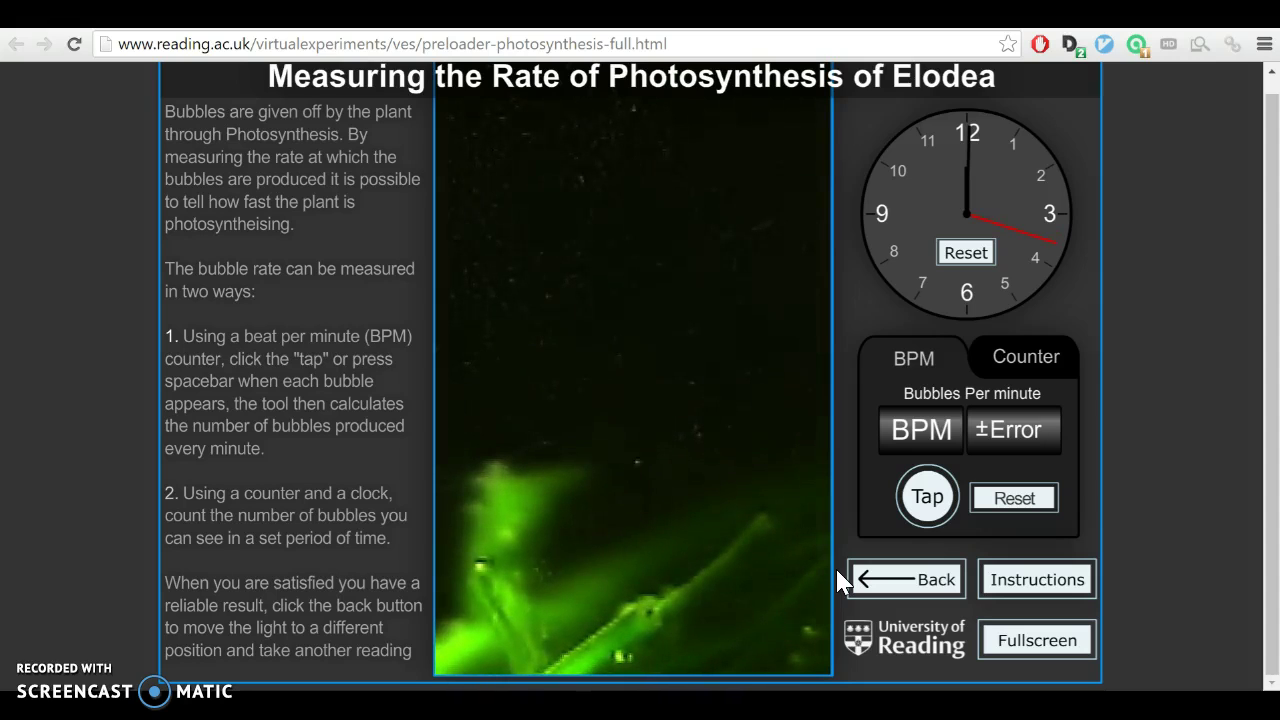
{"action": "left_click", "coordinate": [870, 550]}
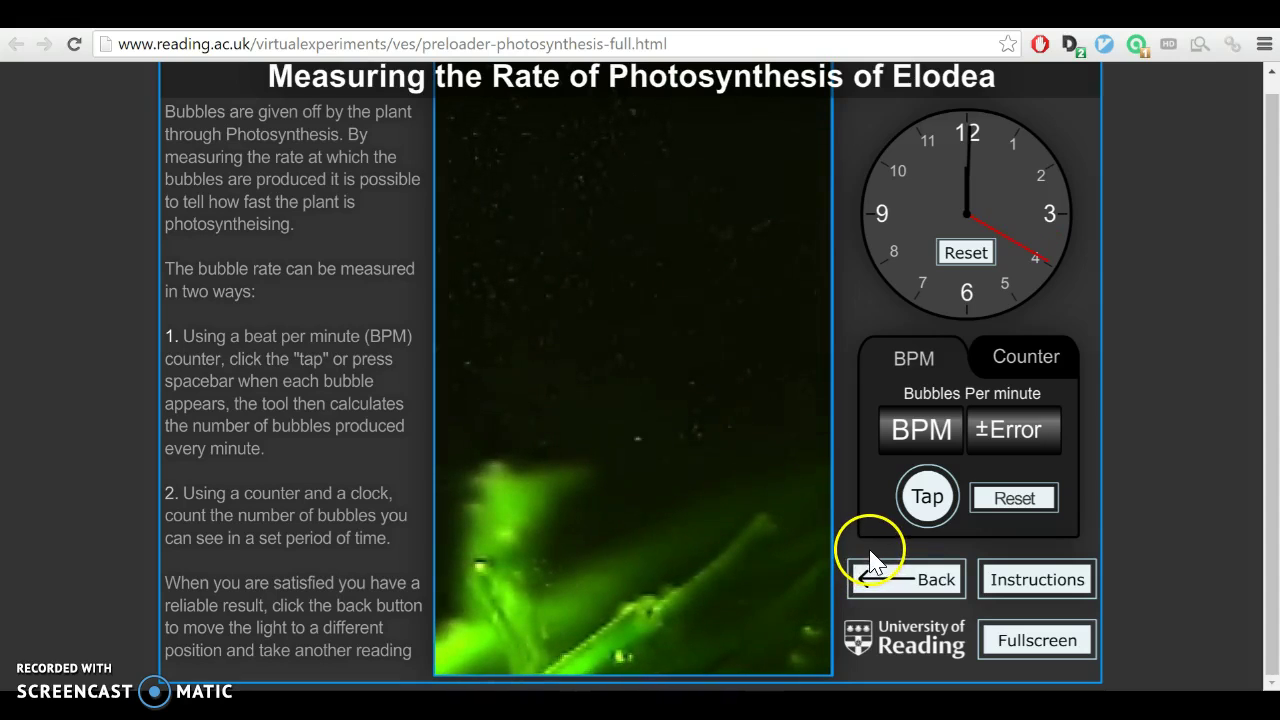
{"action": "left_click", "coordinate": [927, 503]}
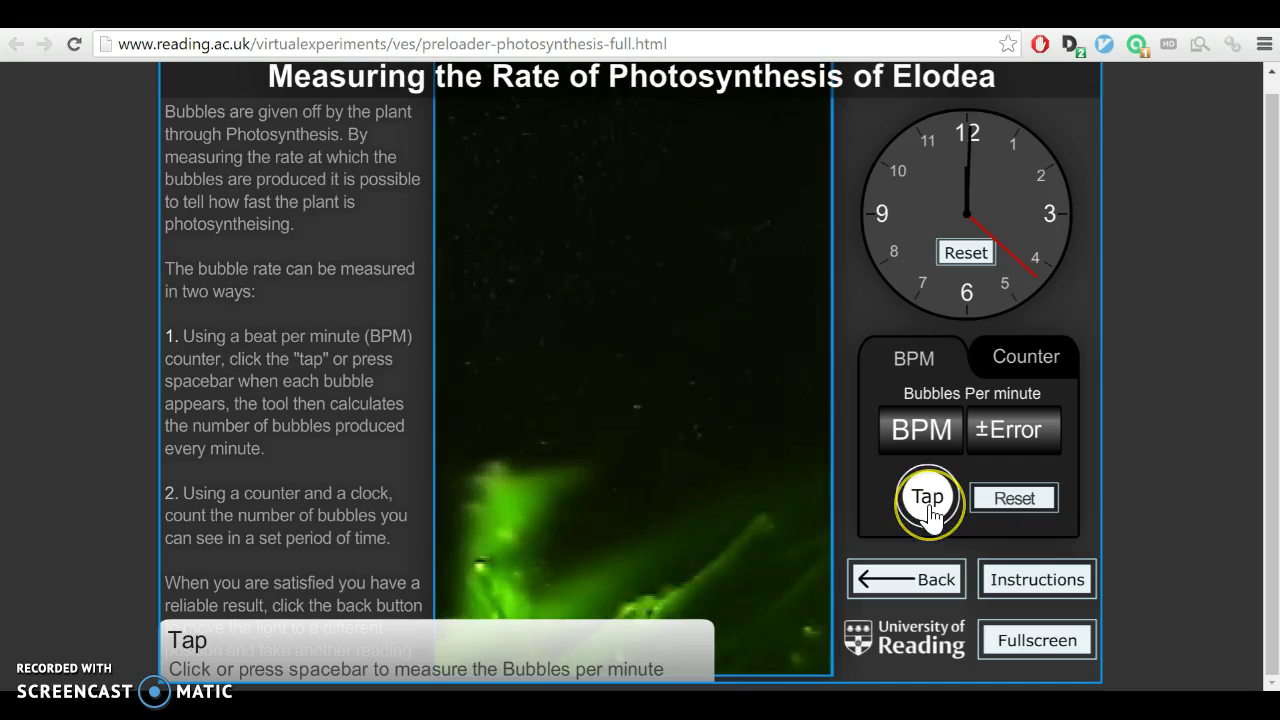
{"action": "left_click", "coordinate": [928, 505]}
{"action": "left_click", "coordinate": [928, 505]}
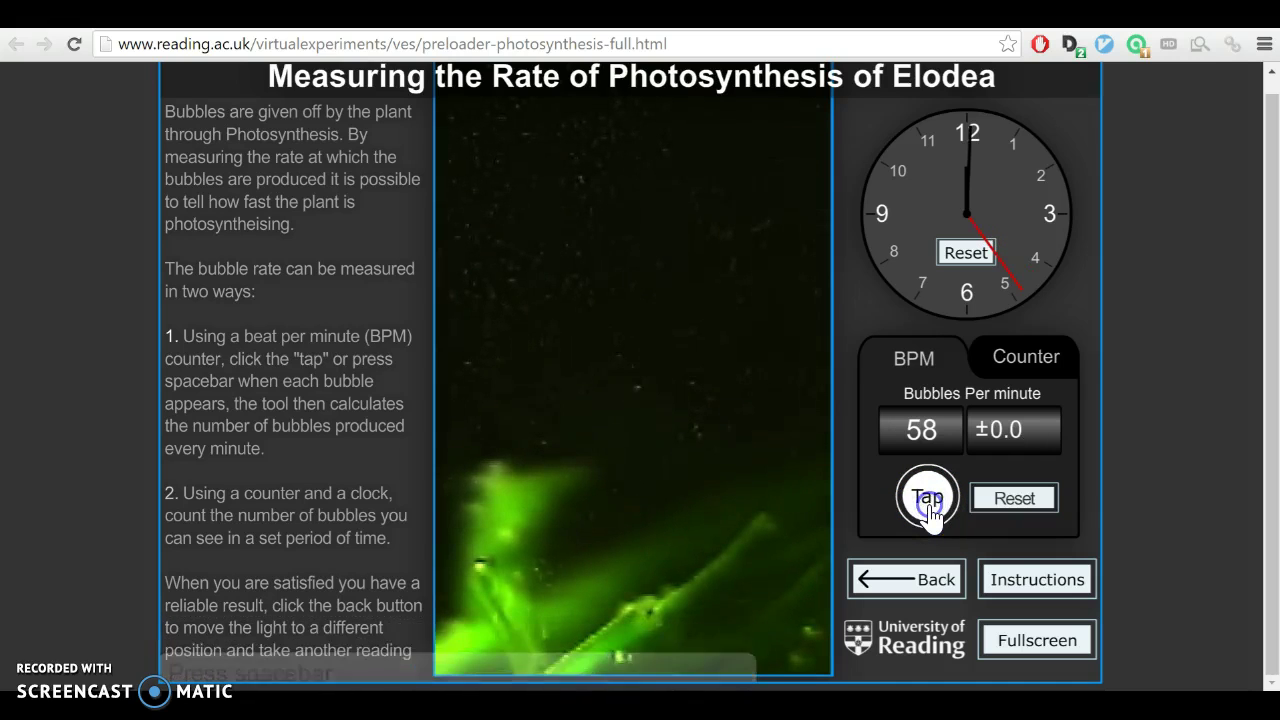
{"action": "left_click", "coordinate": [928, 505]}
{"action": "left_click", "coordinate": [928, 505]}
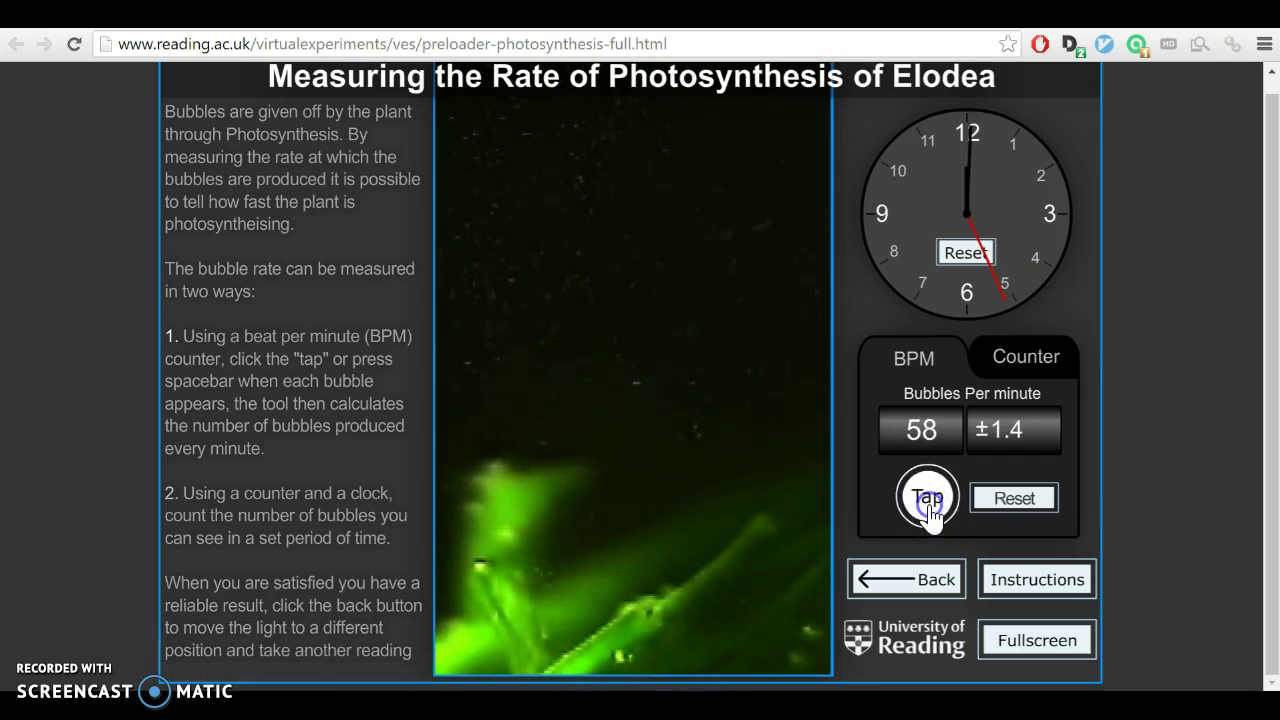
{"action": "left_click", "coordinate": [928, 505]}
{"action": "left_click", "coordinate": [928, 505]}
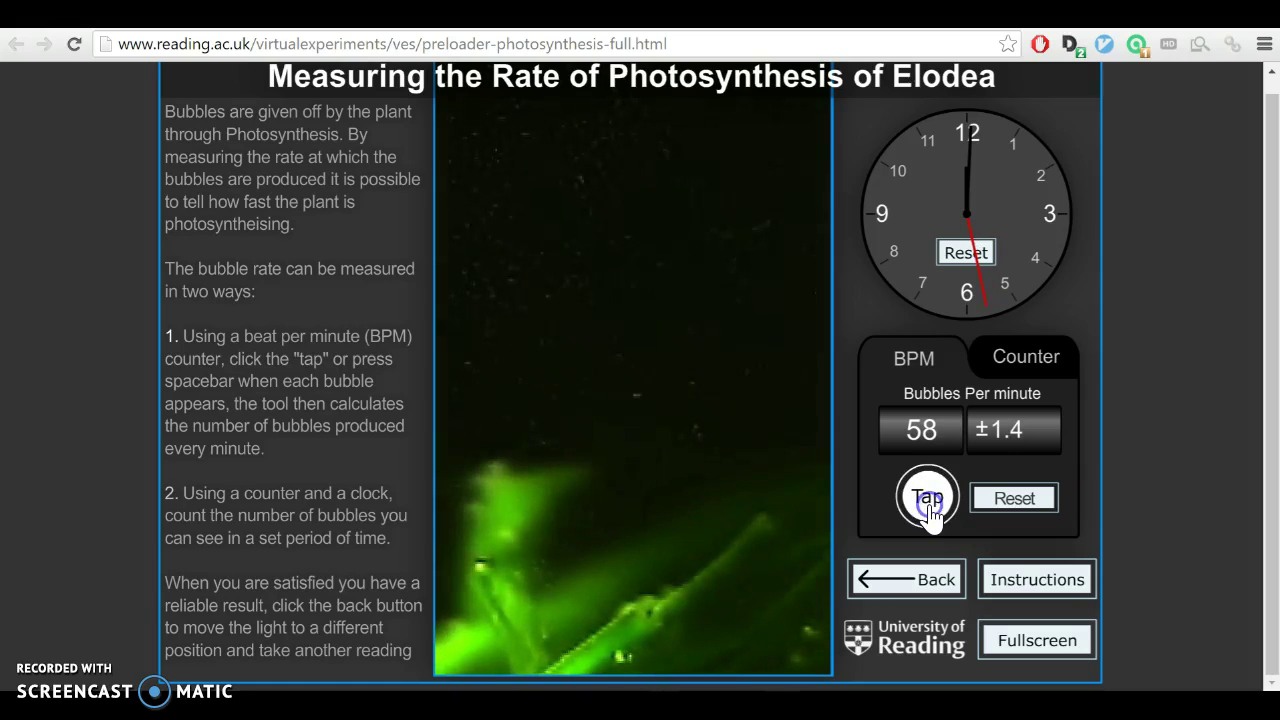
{"action": "left_click", "coordinate": [928, 505]}
{"action": "left_click", "coordinate": [928, 505]}
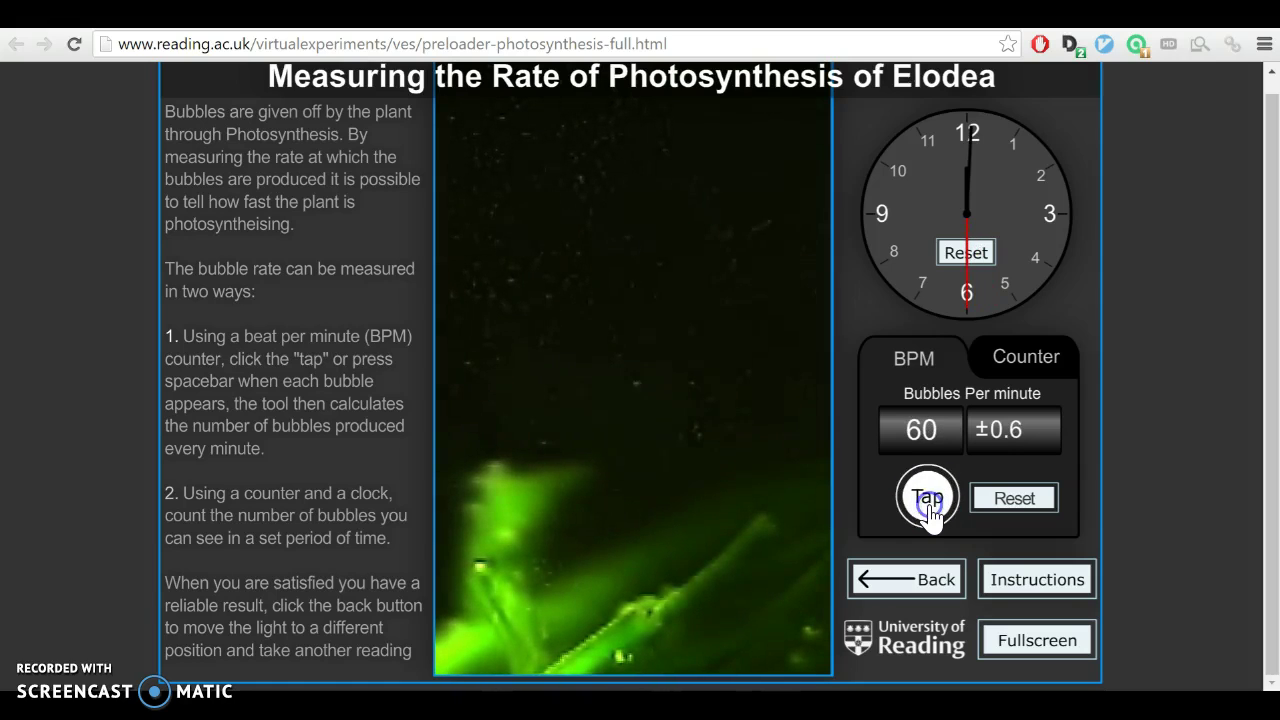
{"action": "left_click", "coordinate": [929, 508]}
{"action": "left_click", "coordinate": [929, 508]}
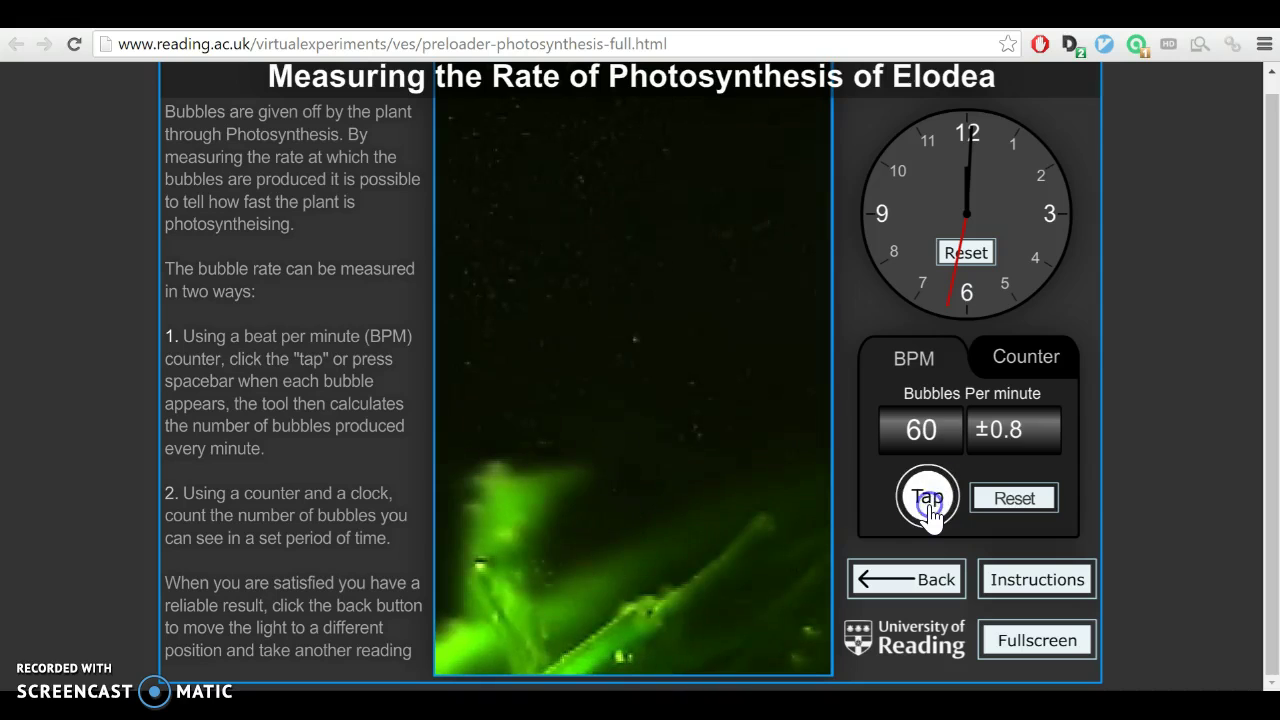
{"action": "left_click", "coordinate": [929, 508]}
{"action": "mouse_move", "coordinate": [920, 430]}
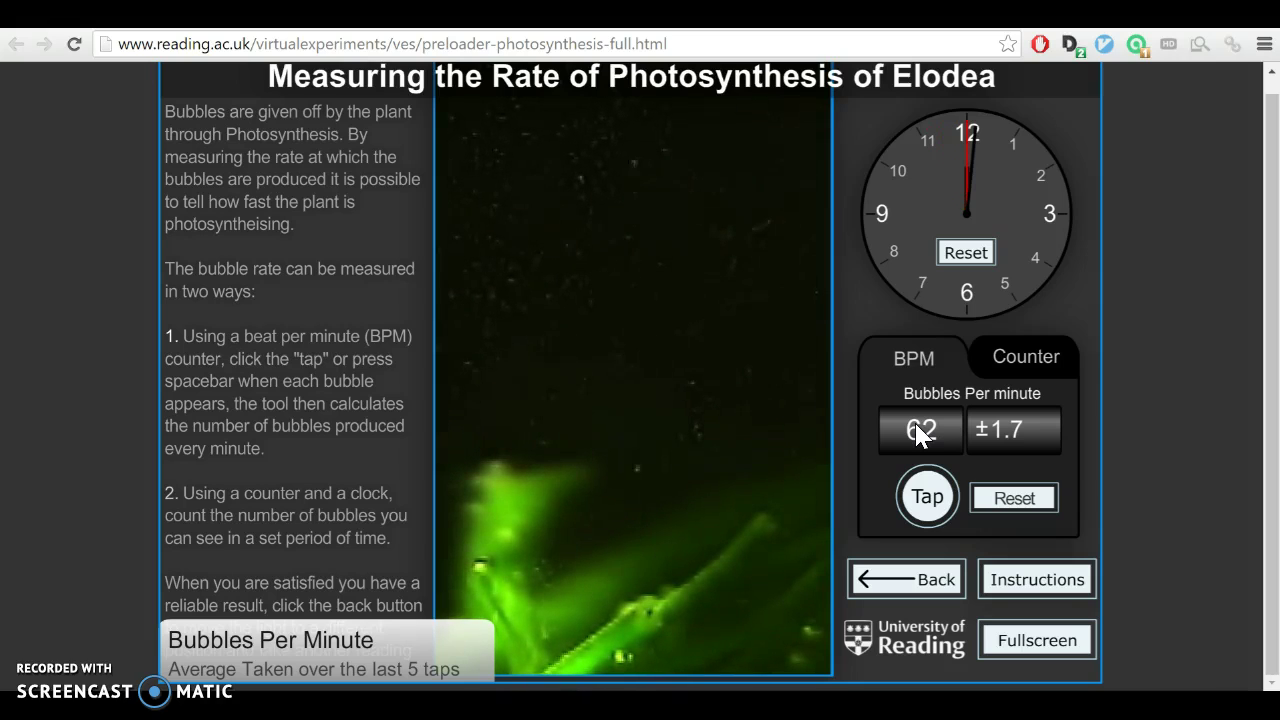
{"action": "left_click", "coordinate": [900, 550]}
{"action": "left_click", "coordinate": [895, 573]}
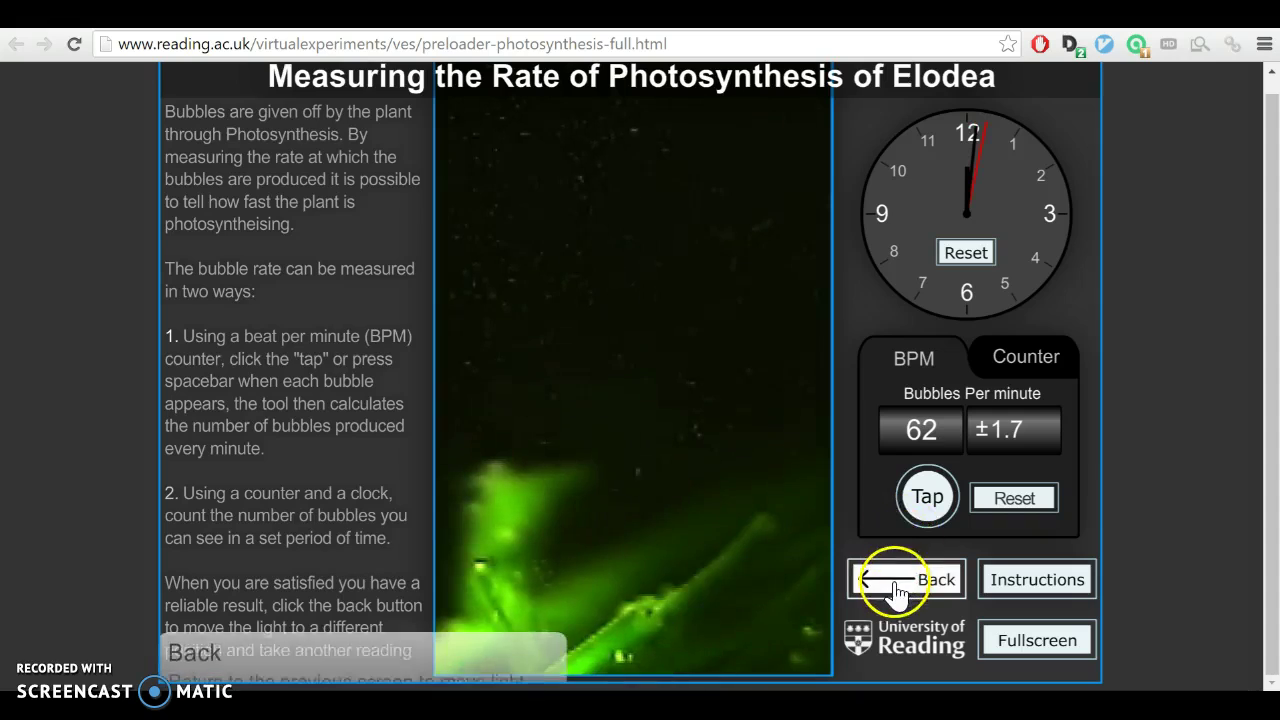
- Move the lamp to the 100 mark and count bubbles to about 156 per minute
{"action": "left_click", "coordinate": [756, 630]}
{"action": "left_click_drag", "start_coordinate": [756, 636], "coordinate": [625, 604]}
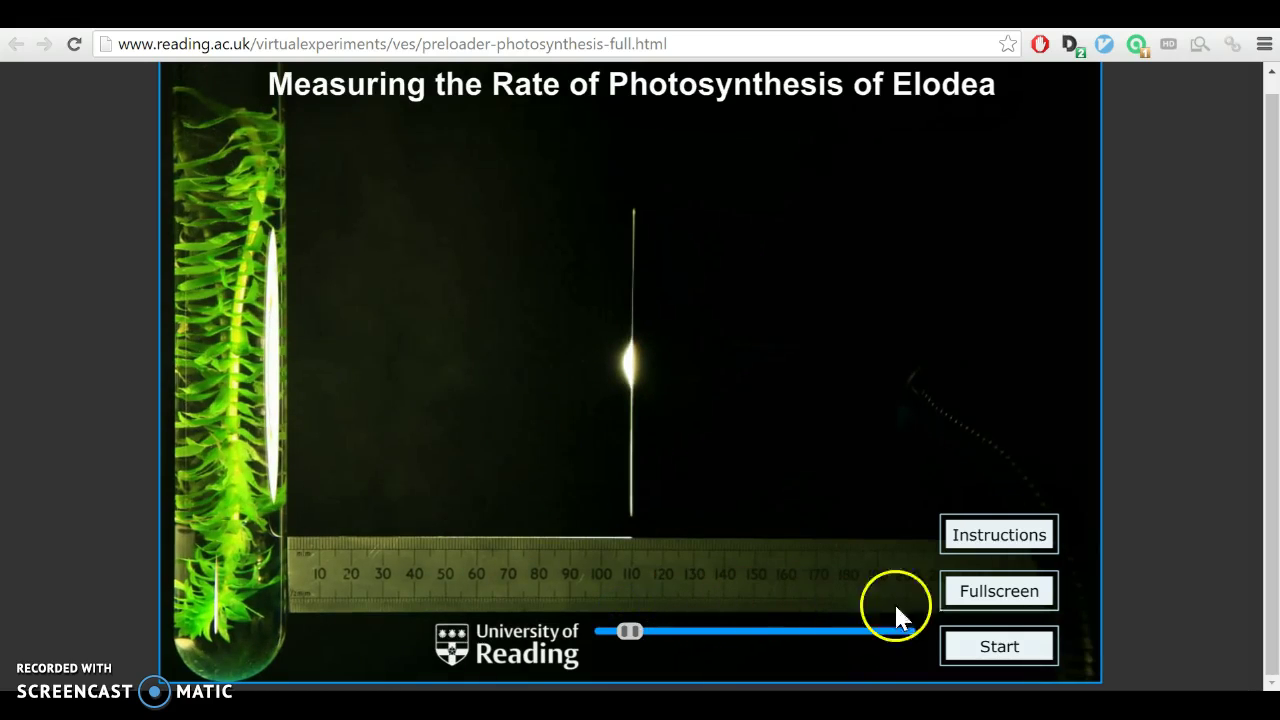
{"action": "left_click", "coordinate": [1000, 644]}
{"action": "left_click", "coordinate": [915, 500]}
{"action": "left_click", "coordinate": [915, 500]}
{"action": "left_click", "coordinate": [915, 500]}
{"action": "left_click", "coordinate": [915, 500]}
{"action": "left_click", "coordinate": [915, 500]}
{"action": "left_click", "coordinate": [915, 500]}
{"action": "left_click", "coordinate": [915, 500]}
{"action": "left_click", "coordinate": [915, 500]}
{"action": "left_click", "coordinate": [915, 505]}
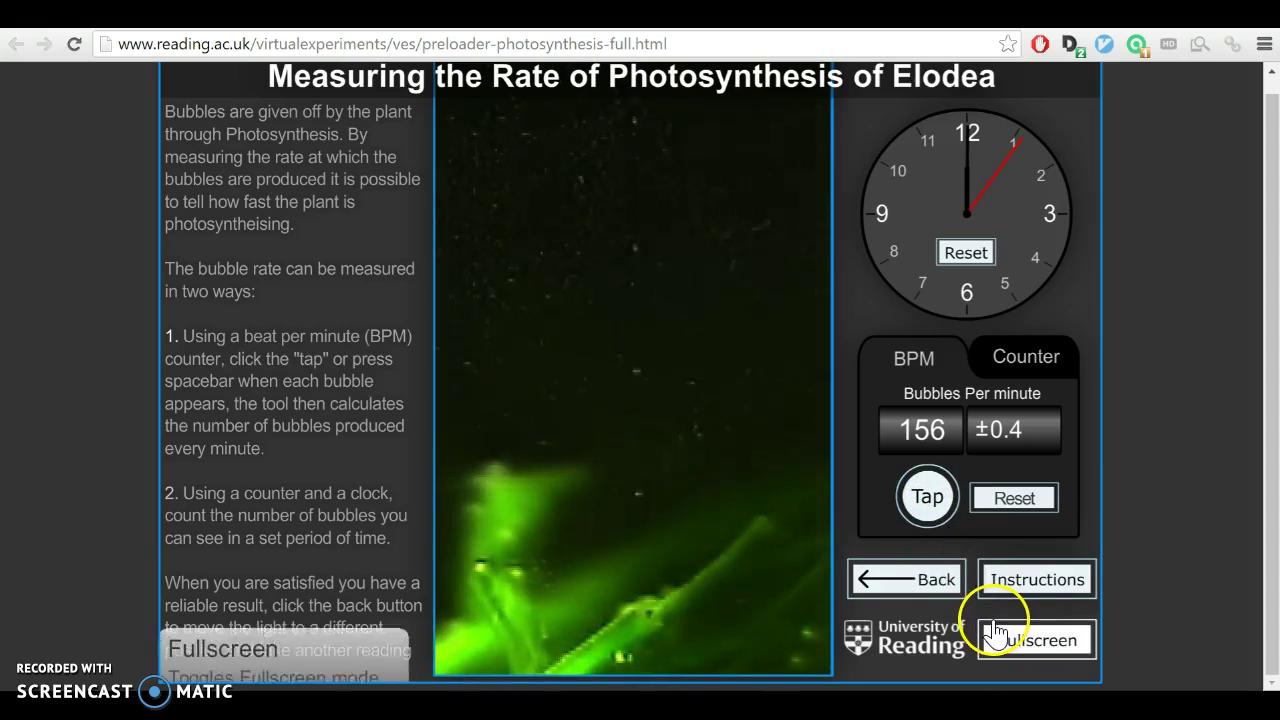
- Return to the lamp screen and slide the lamp out to about 175 on the ruler
{"action": "left_click", "coordinate": [900, 580]}
{"action": "left_click_drag", "start_coordinate": [628, 634], "coordinate": [845, 652]}
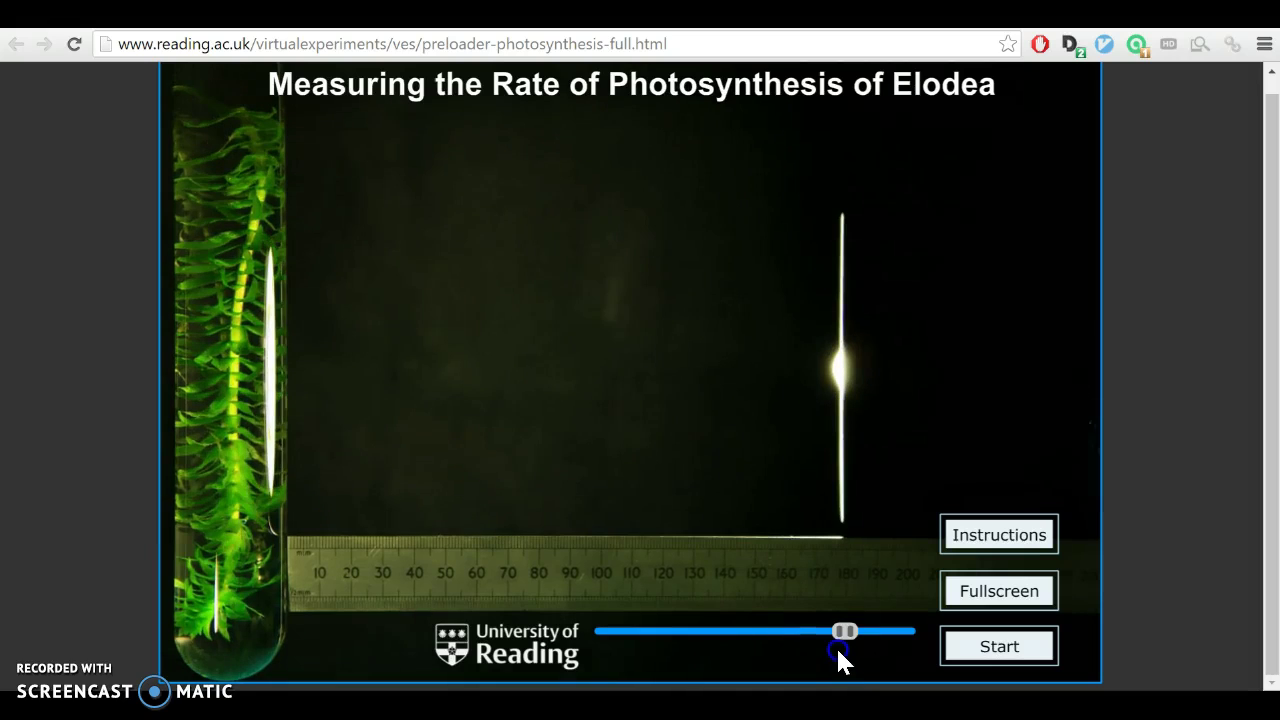
{"action": "left_click", "coordinate": [643, 666]}
- Draw and enlarge a pair of L-shaped graph axes on the Photosynthesis Homework page
{"action": "key", "text": "alt+Tab"}
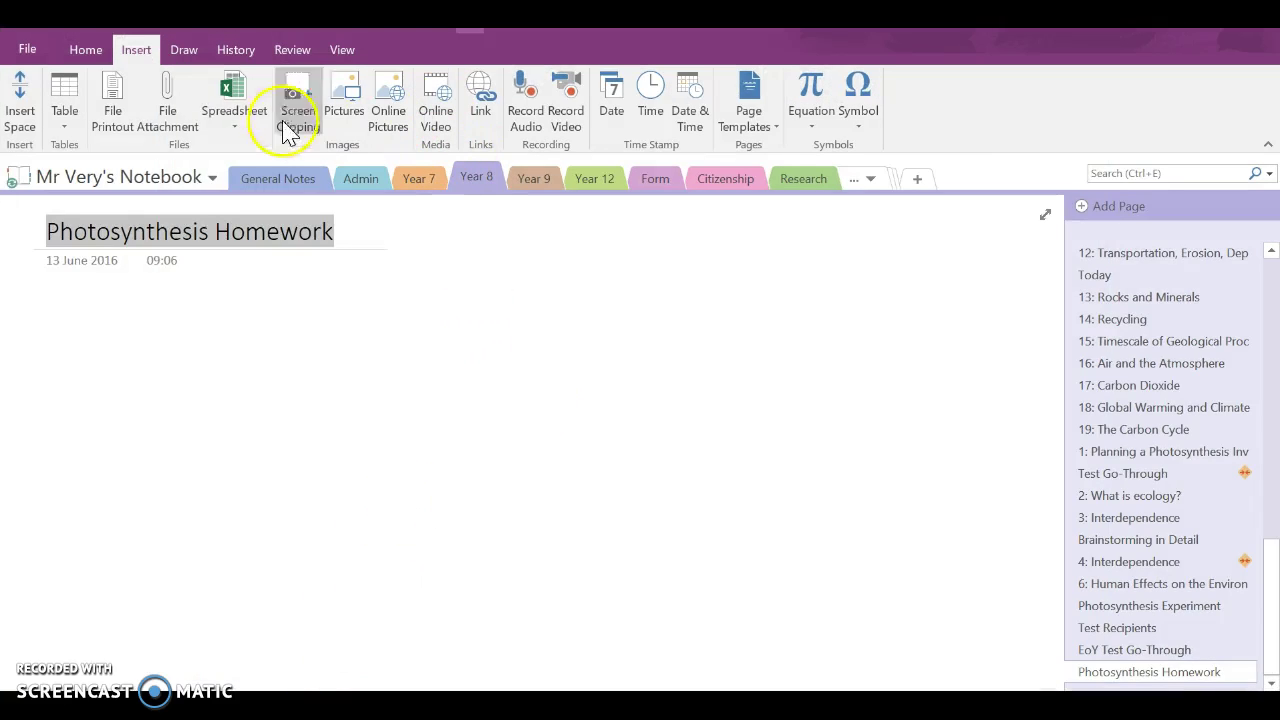
{"action": "left_click", "coordinate": [184, 50]}
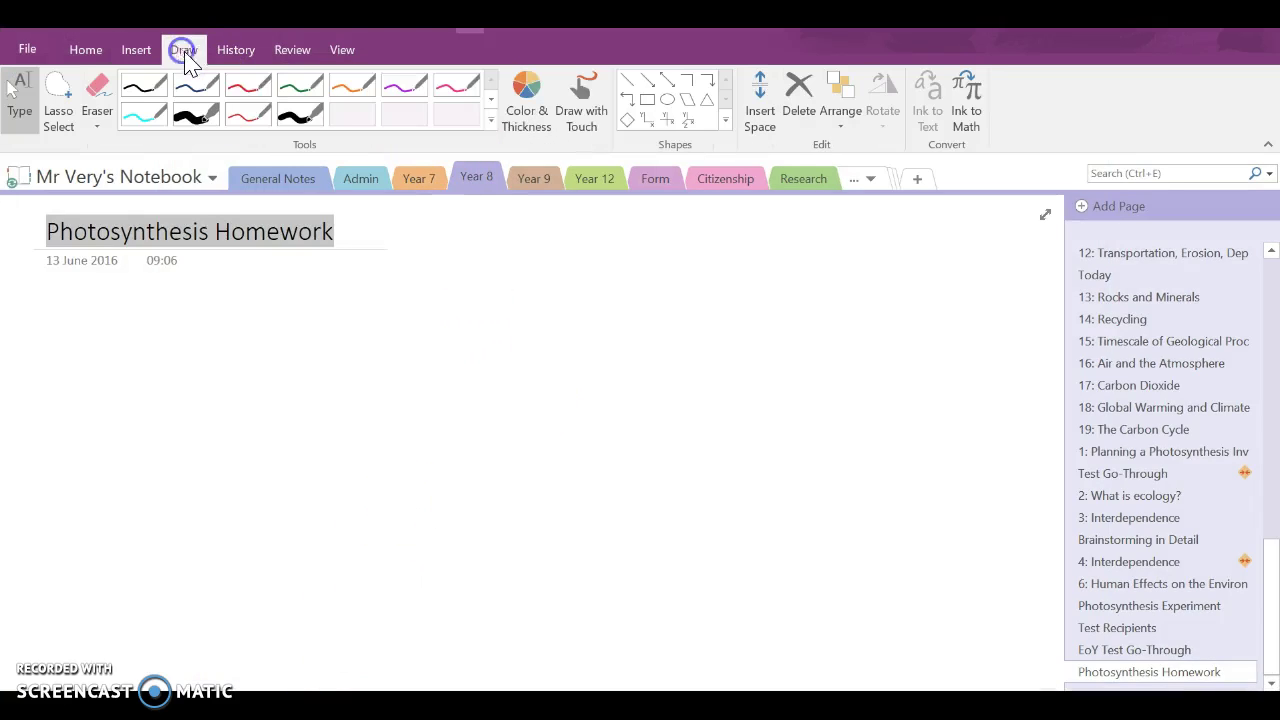
{"action": "left_click", "coordinate": [645, 120]}
{"action": "left_click_drag", "start_coordinate": [212, 383], "coordinate": [482, 643]}
{"action": "scroll", "coordinate": [482, 643], "scroll_direction": "down", "scroll_amount": 3}
{"action": "left_click_drag", "start_coordinate": [459, 542], "coordinate": [529, 594]}
{"action": "left_click", "coordinate": [429, 617]}
{"action": "left_click", "coordinate": [431, 642]}
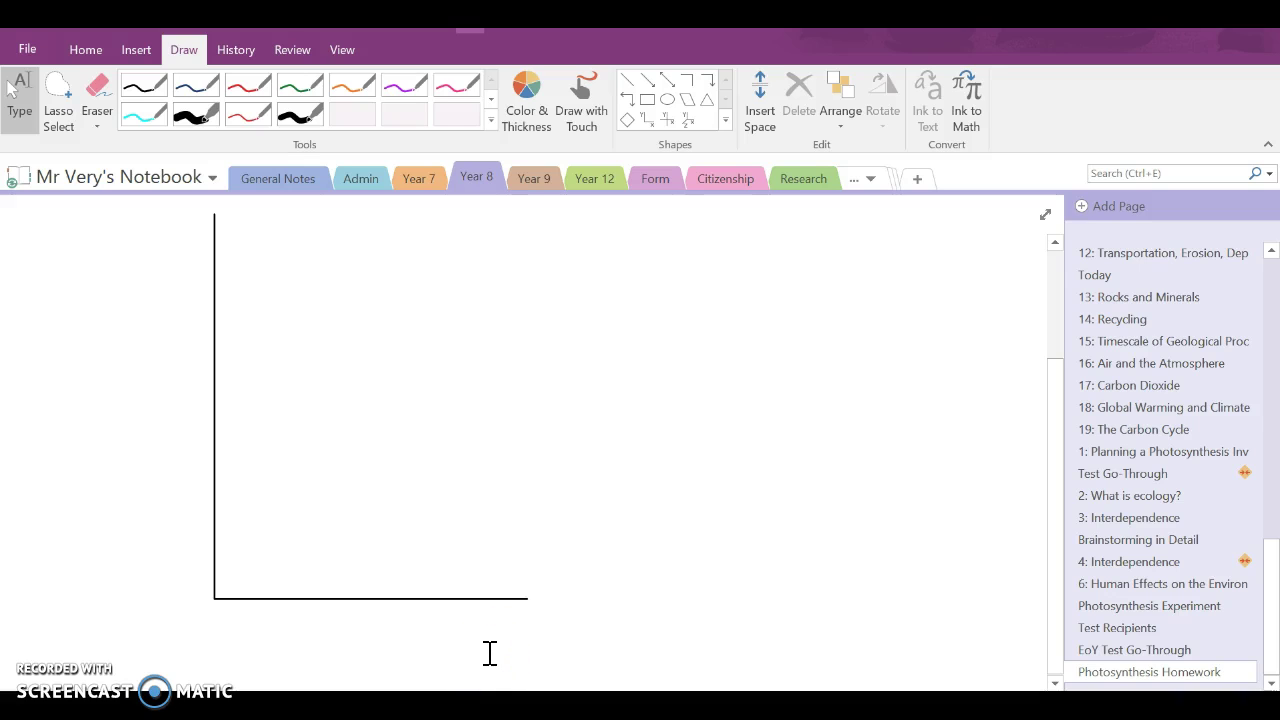
- Label the horizontal axis 'Distance of the light source away from the plant (cm)'
{"action": "type", "text": "Distance of the light sour"}
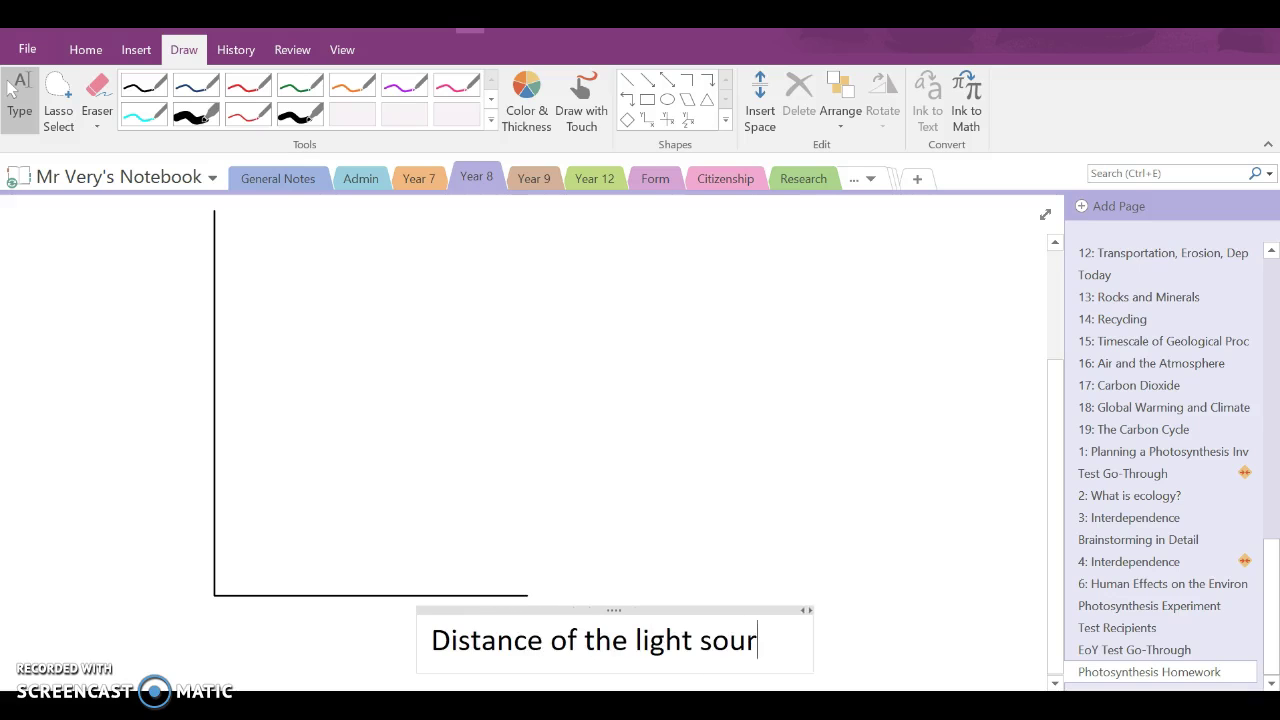
{"action": "type", "text": "ce away from the plant (cm"}
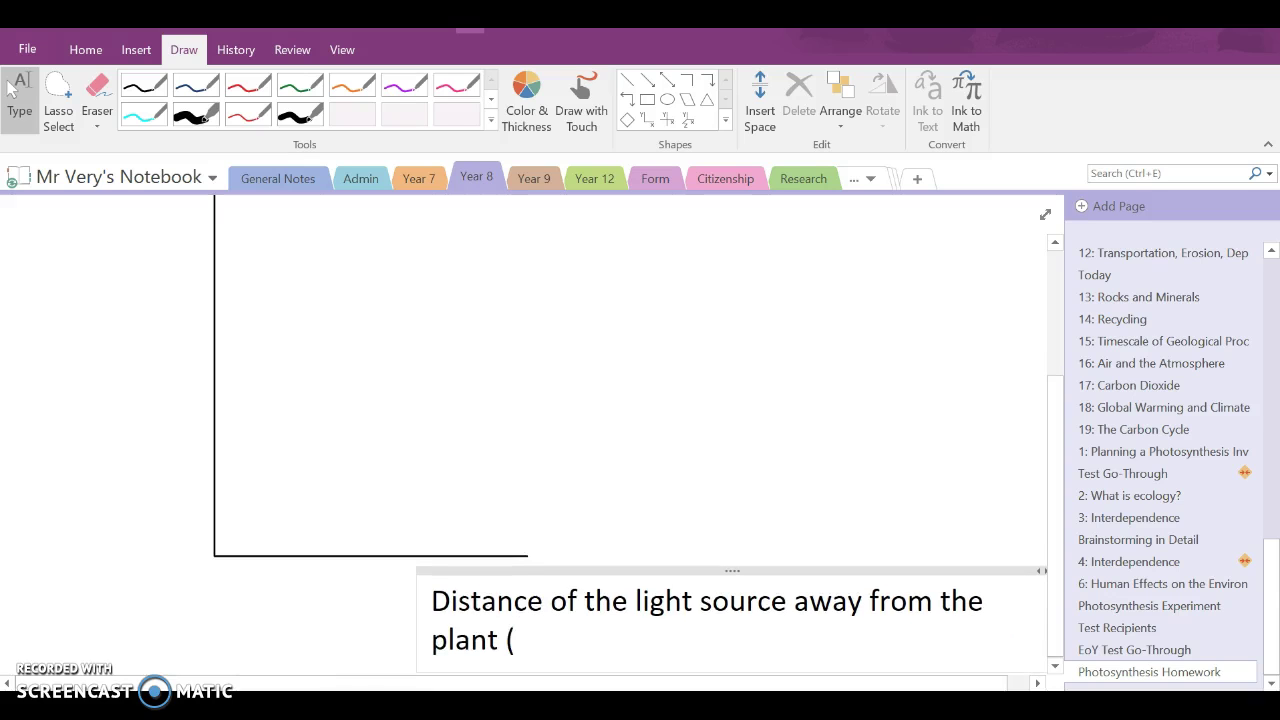
{"action": "left_click", "coordinate": [34, 360]}
{"action": "scroll", "coordinate": [43, 290], "scroll_direction": "up", "scroll_amount": 1}
- Label the vertical axis 'Number of bubbles produced per minute'
{"action": "left_click", "coordinate": [43, 290]}
{"action": "type", "text": "Number of bubbles p"}
{"action": "key", "text": "BackSpace"}
{"action": "type", "text": "bubbles pro"}
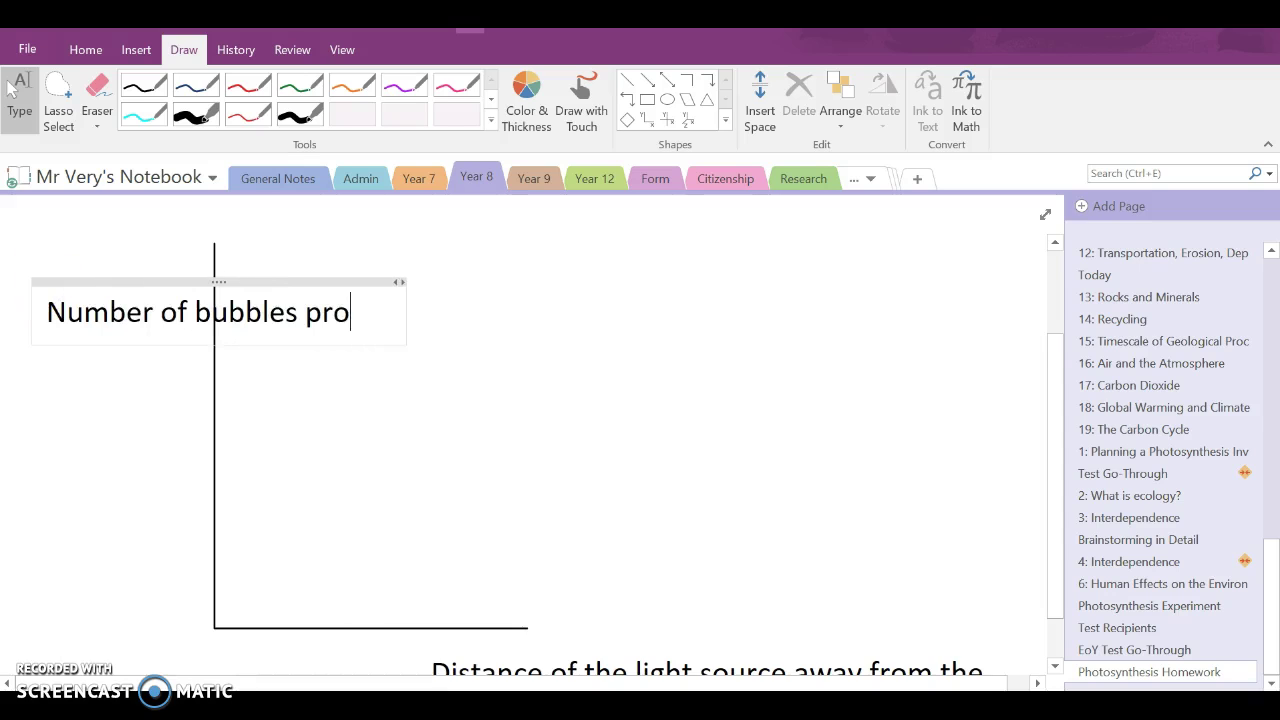
{"action": "type", "text": "duced per mi"}
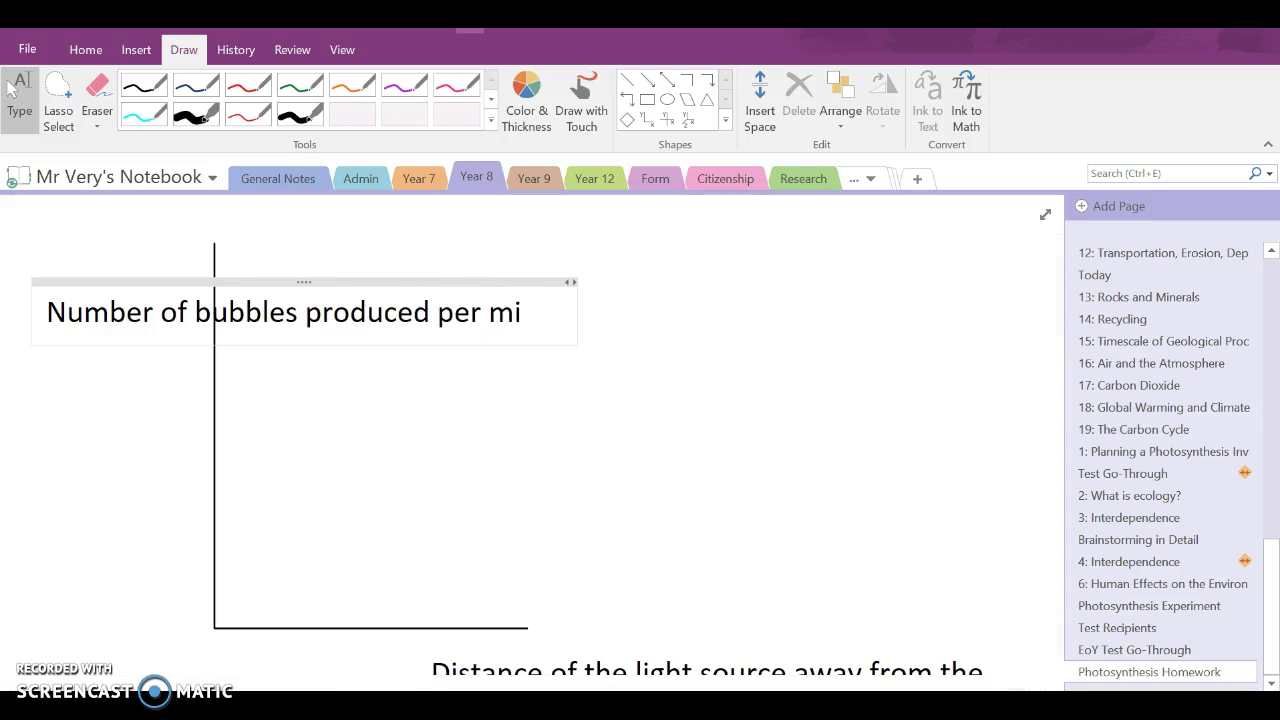
{"action": "type", "text": "nut"}
{"action": "key", "text": "BackSpace"}
{"action": "key", "text": "BackSpace"}
{"action": "type", "text": "nute"}
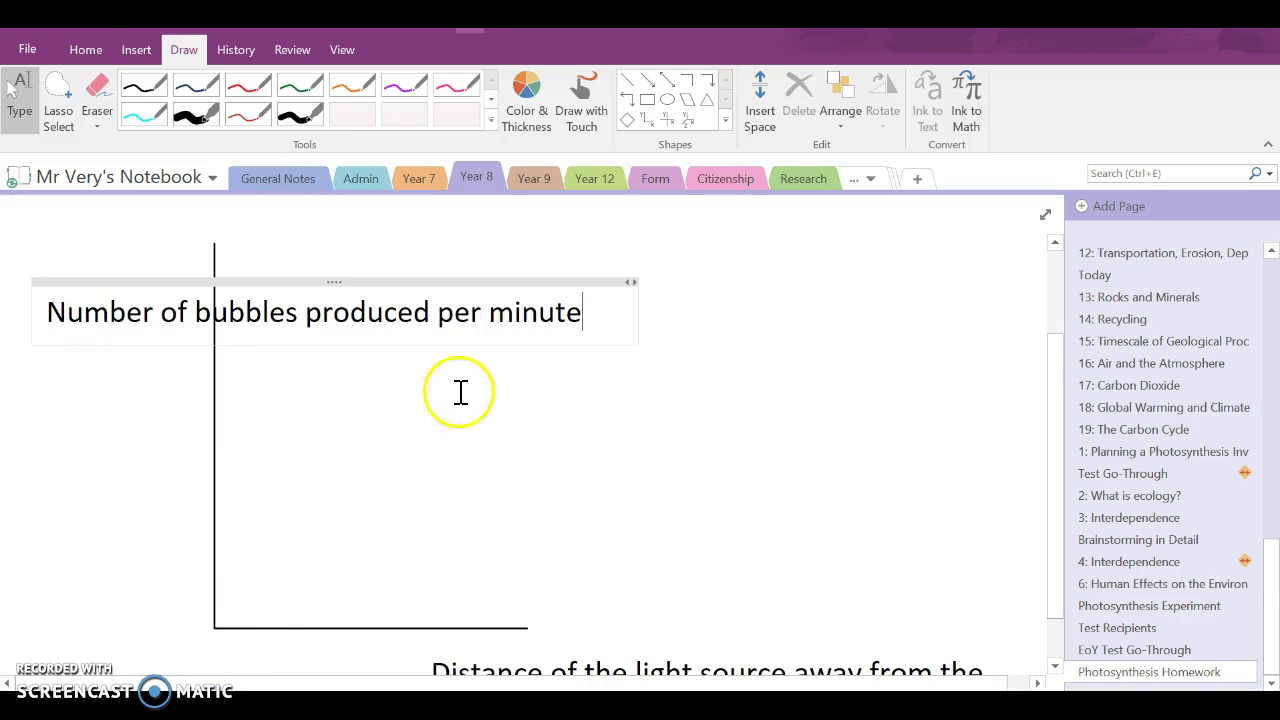
{"action": "scroll", "coordinate": [394, 537], "scroll_direction": "down", "scroll_amount": 1}
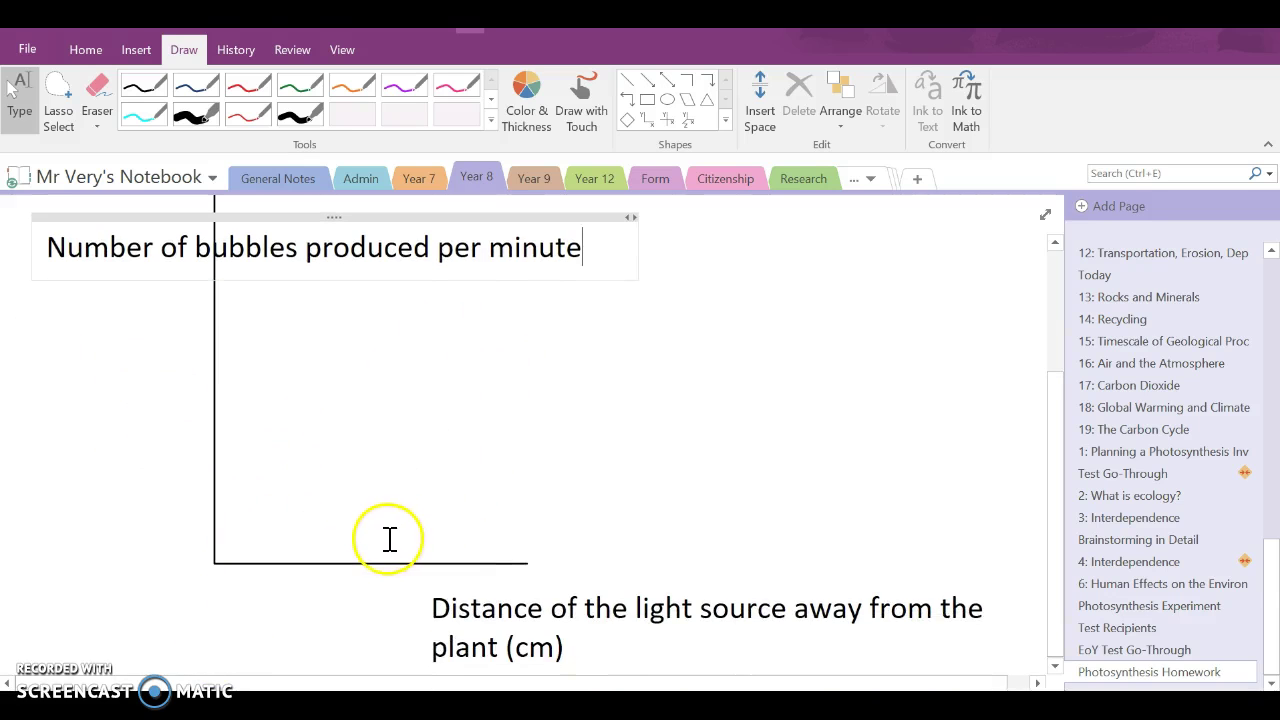
{"action": "scroll", "coordinate": [390, 537], "scroll_direction": "down", "scroll_amount": 3}
{"action": "left_click", "coordinate": [106, 542]}
- Type 'Describe how the rate of photosynthesis changes with the light intensity a plant is exposed to.' below the graph
{"action": "type", "text": "Desc"}
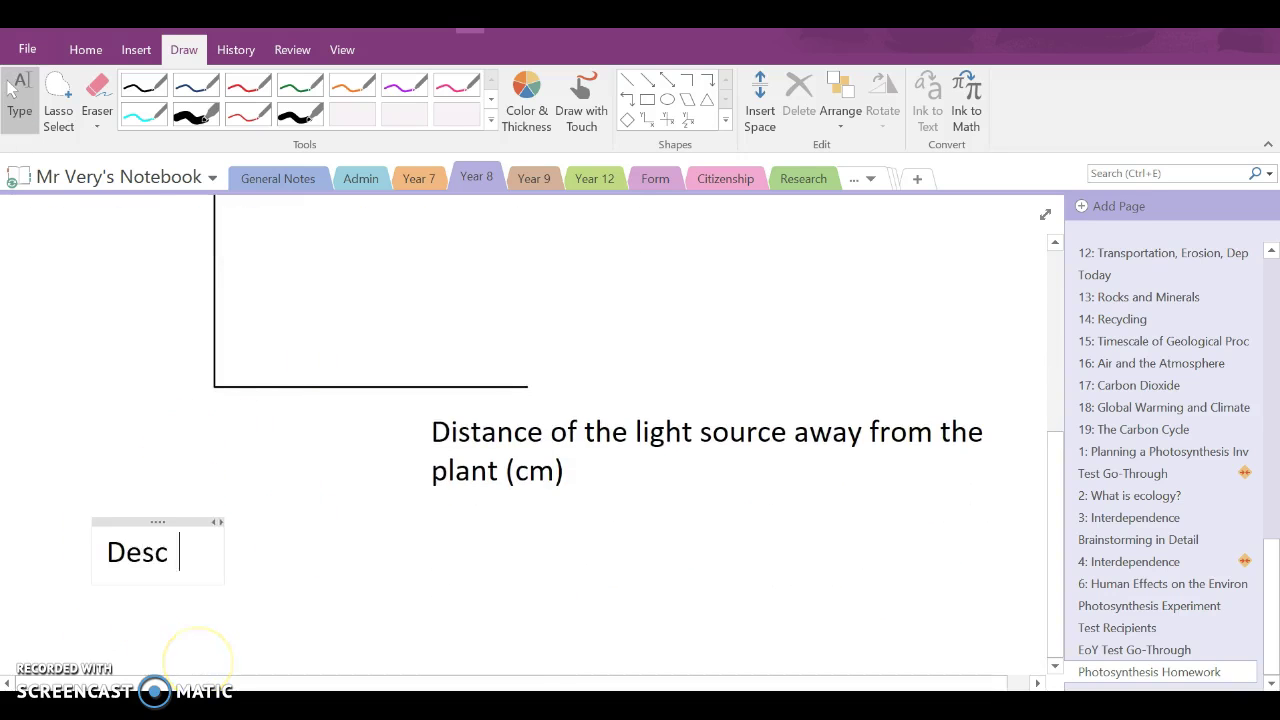
{"action": "type", "text": "ribe how the rate"}
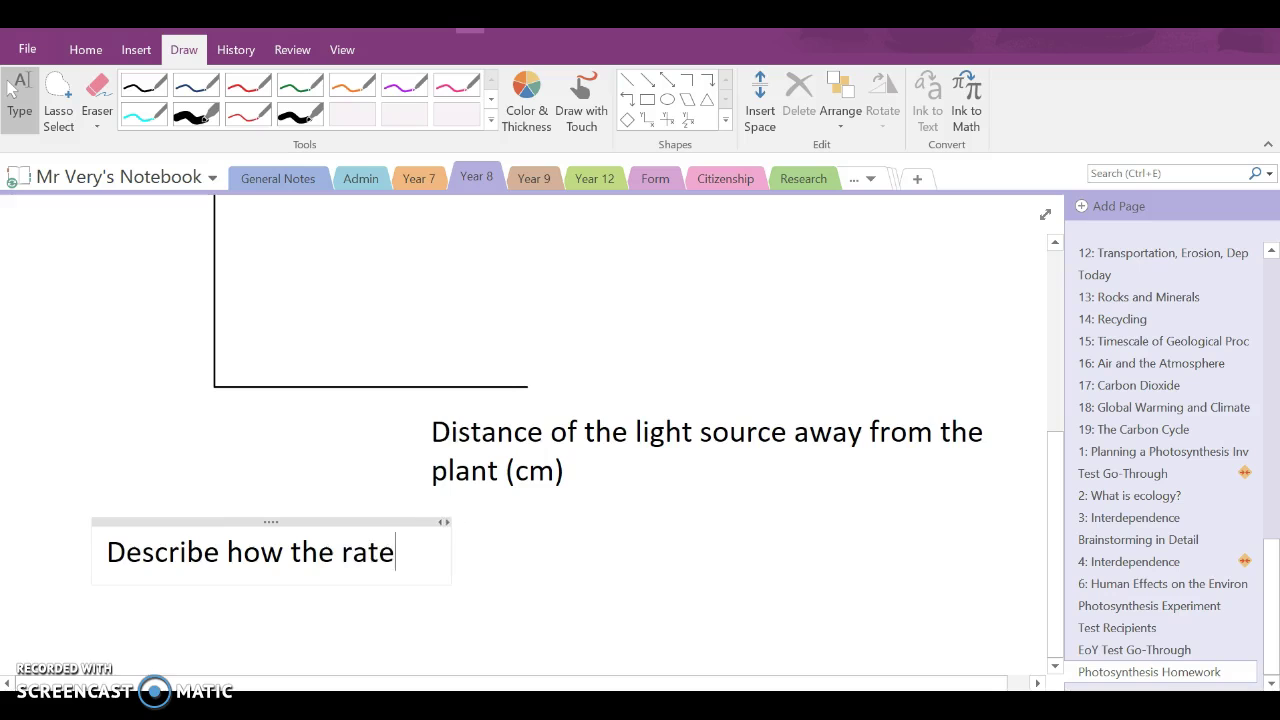
{"action": "type", "text": " of photosynthesi"}
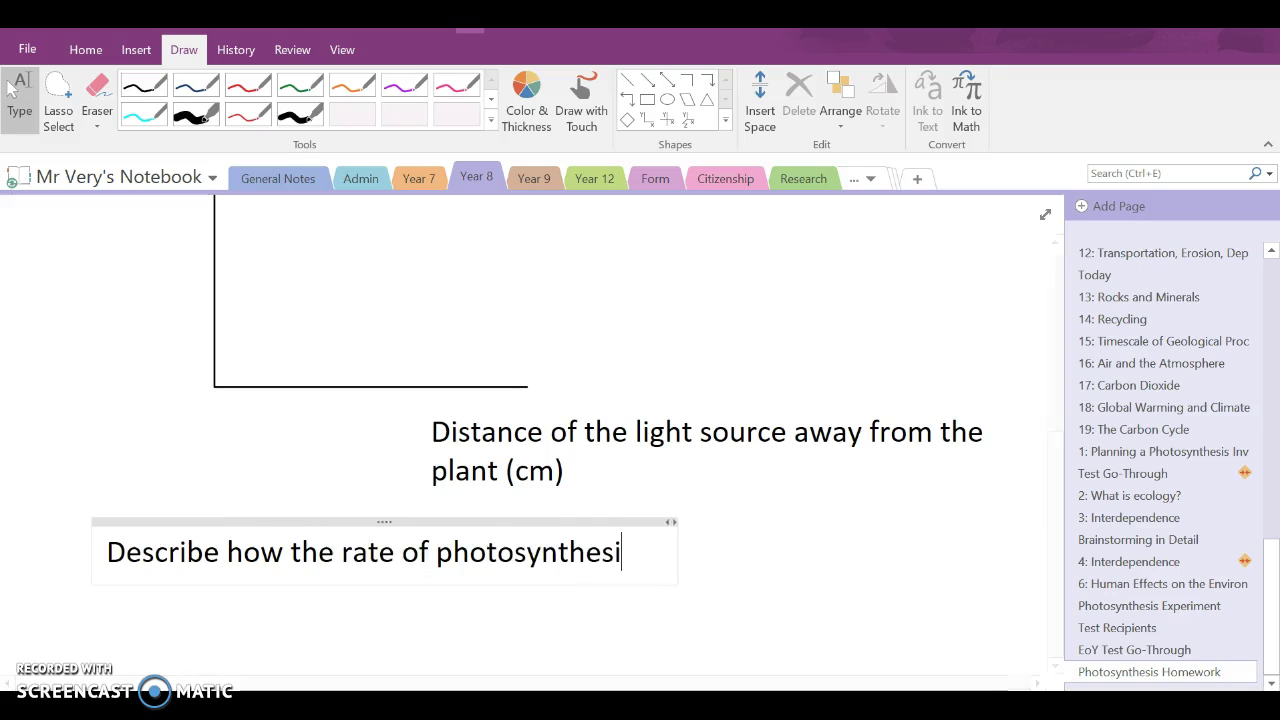
{"action": "type", "text": "s changes with the light intensity a pl"}
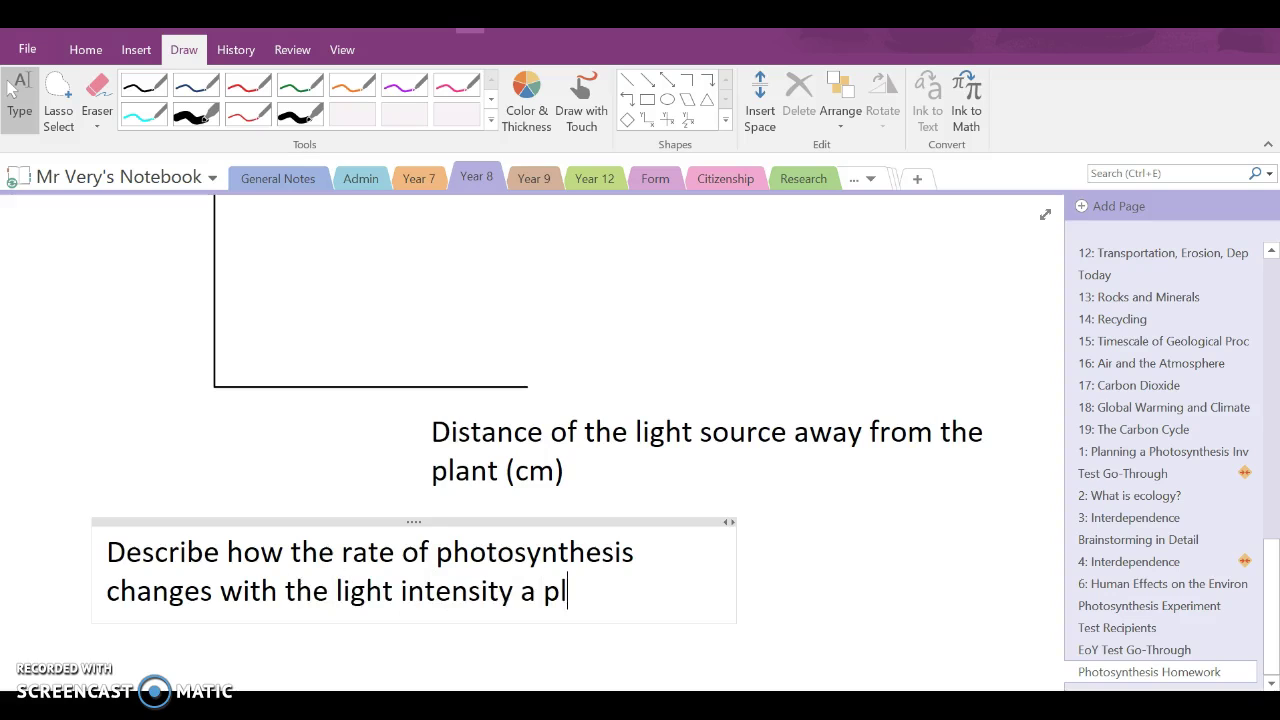
{"action": "type", "text": "posed to."}
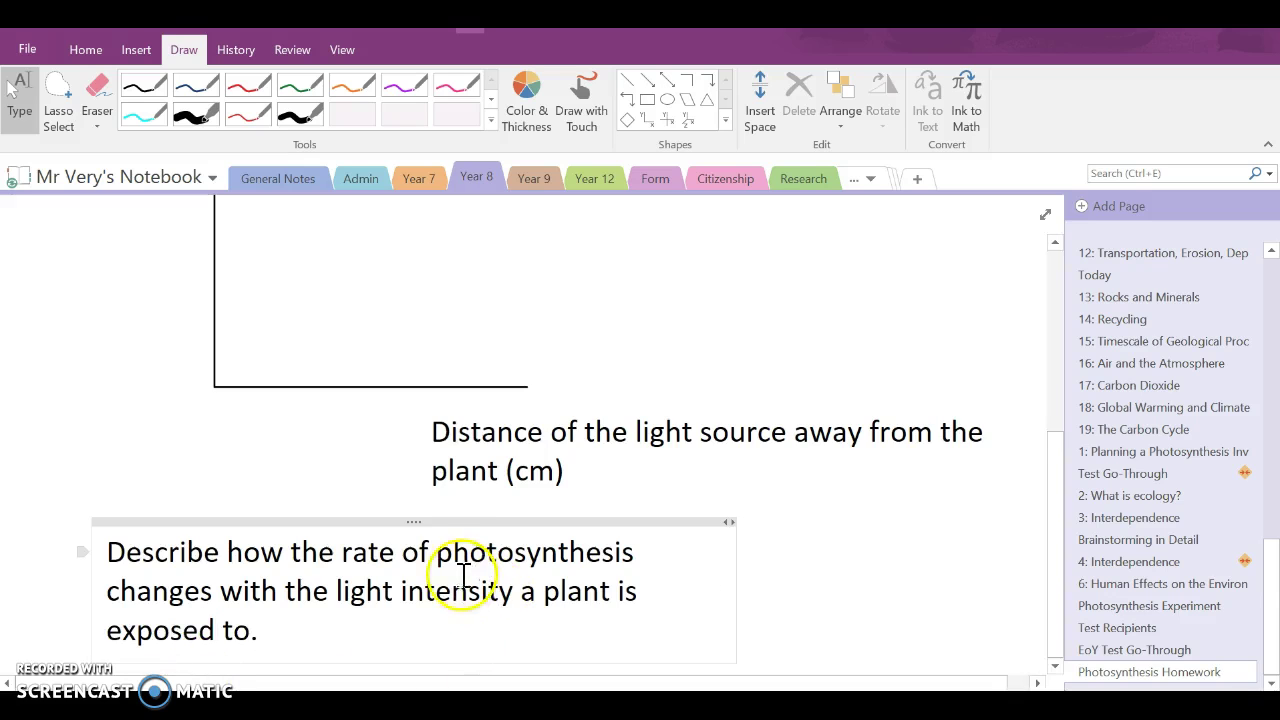
{"action": "scroll", "coordinate": [440, 548], "scroll_direction": "up", "scroll_amount": 2}
{"action": "scroll", "coordinate": [437, 549], "scroll_direction": "up", "scroll_amount": 2}
{"action": "scroll", "coordinate": [437, 549], "scroll_direction": "down", "scroll_amount": 4}
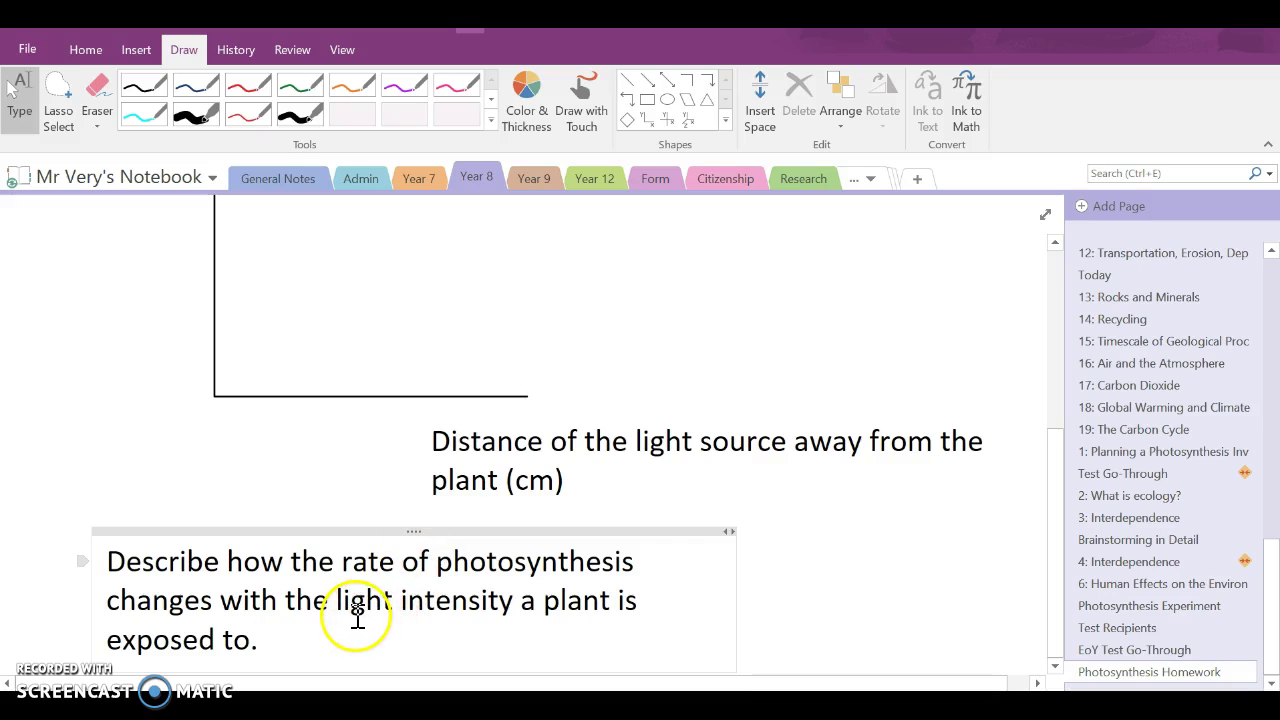
- Select 'light intensity' in the question, then move the experiment's lamp to the 100 mark
{"action": "left_click_drag", "start_coordinate": [335, 598], "coordinate": [519, 608]}
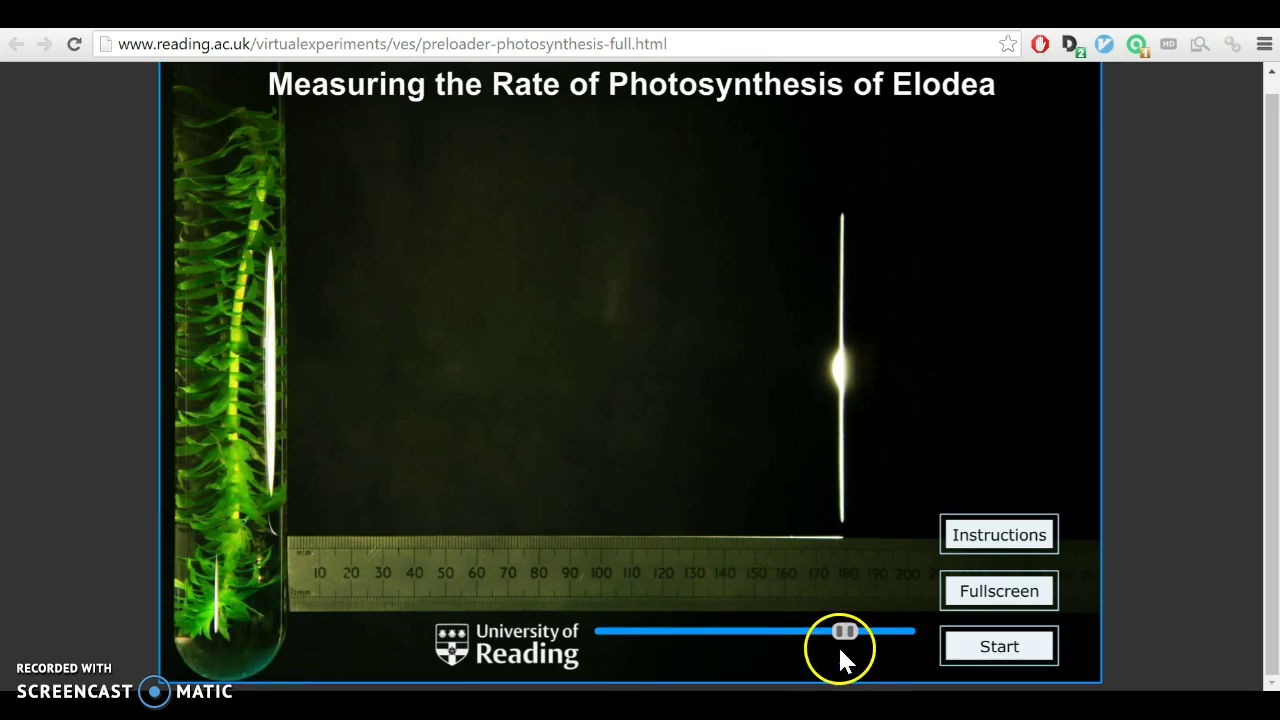
{"action": "left_click_drag", "start_coordinate": [831, 631], "coordinate": [588, 648]}
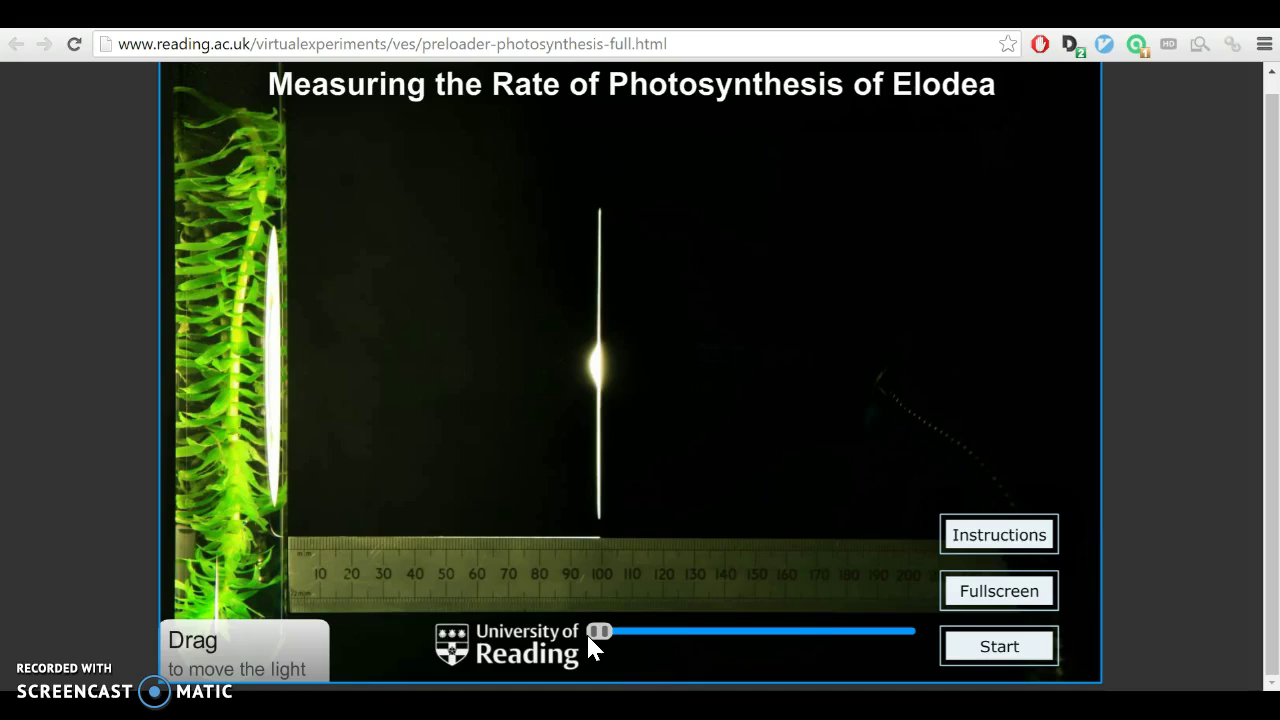